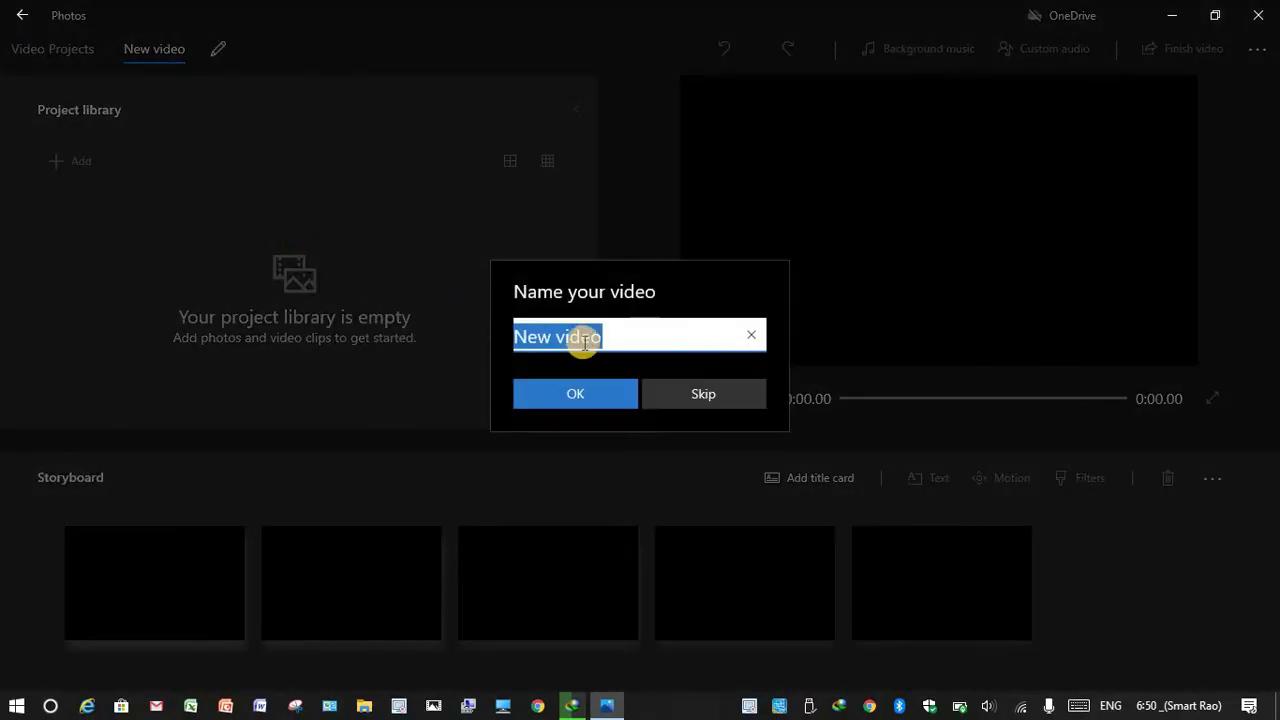
Step: Name the new video project "WhatsApp Web Extension"
text(Wja)
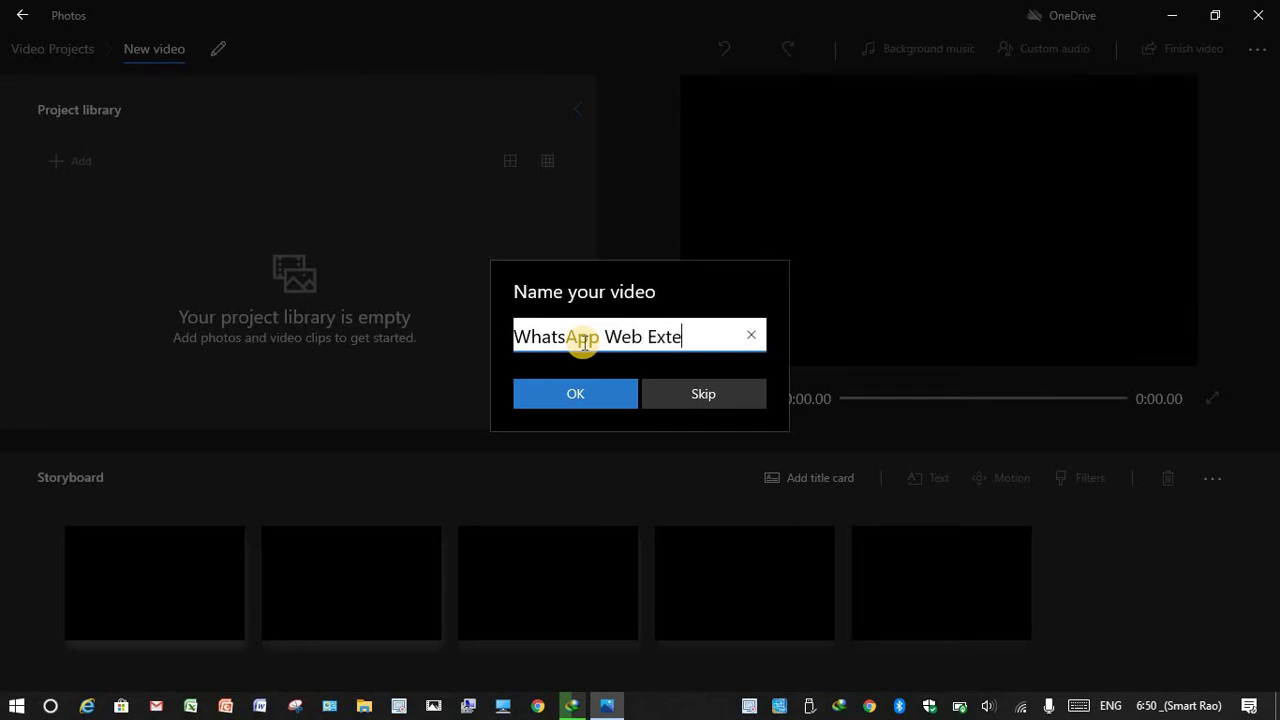
click(550, 393)
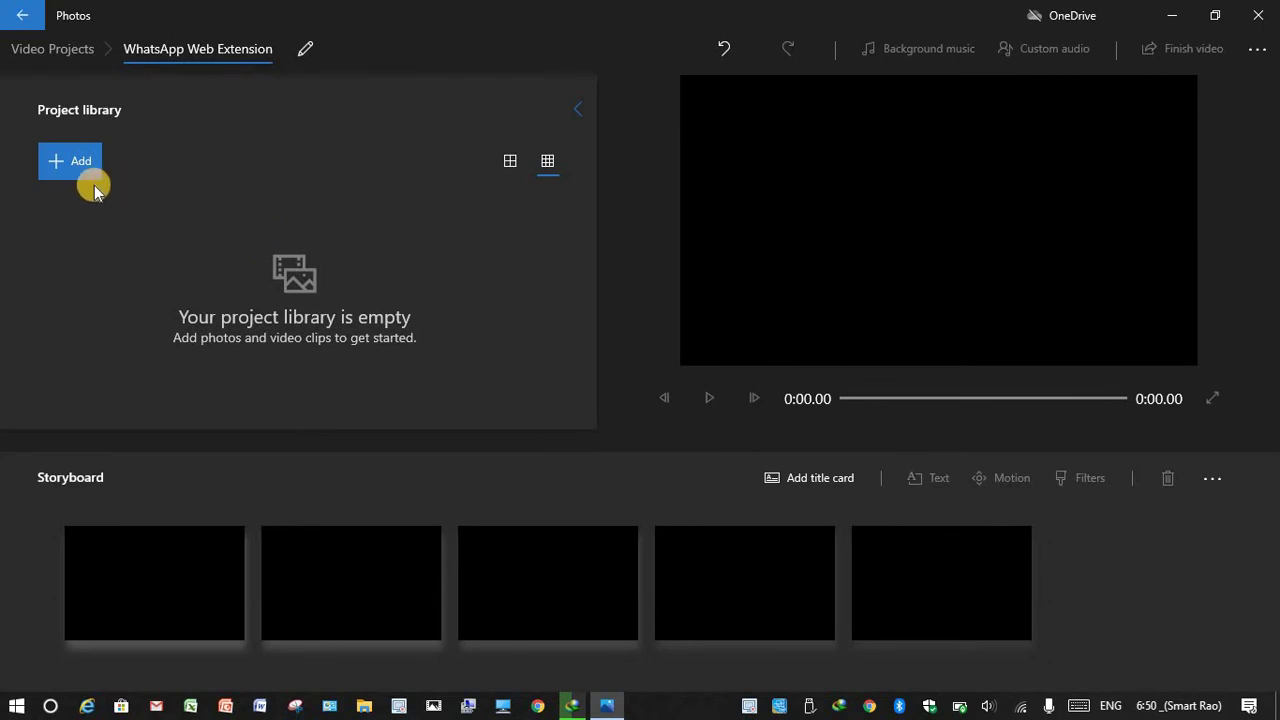
Step: Import the "whatsapp extension" video from Local Disk (D:) into the project library and place it in the storyboard
click(75, 170)
click(89, 205)
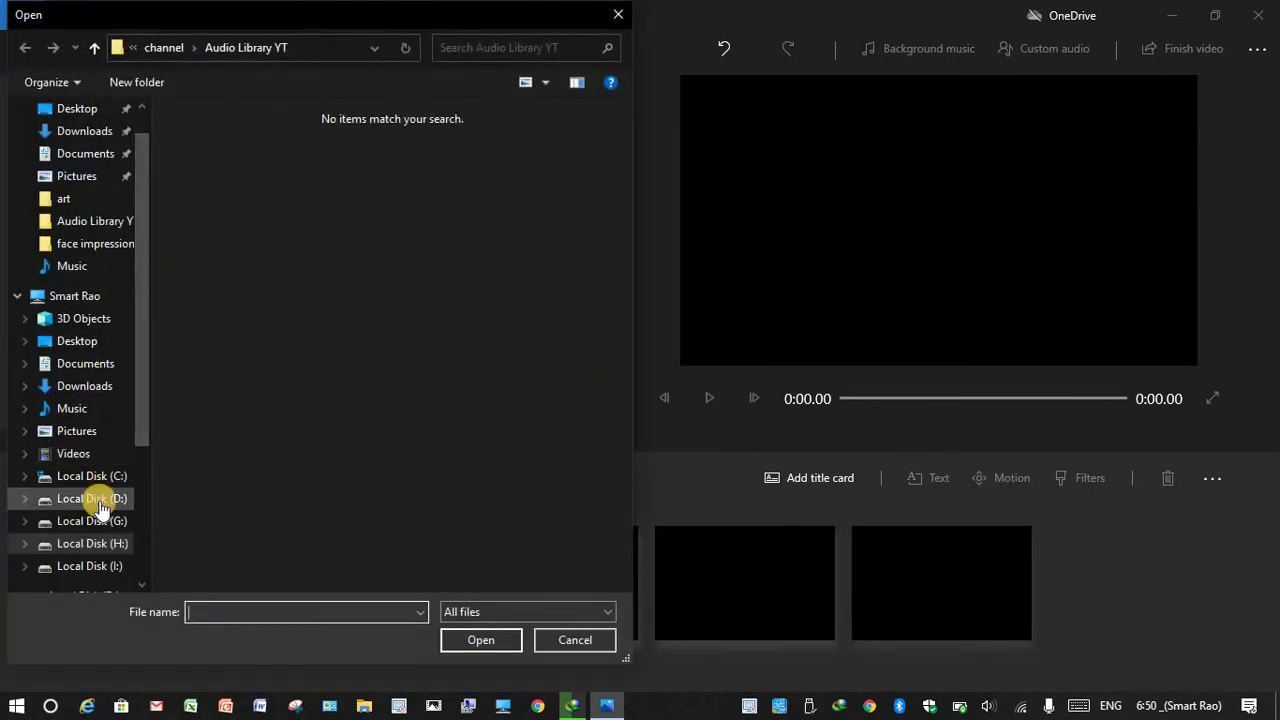
click(92, 498)
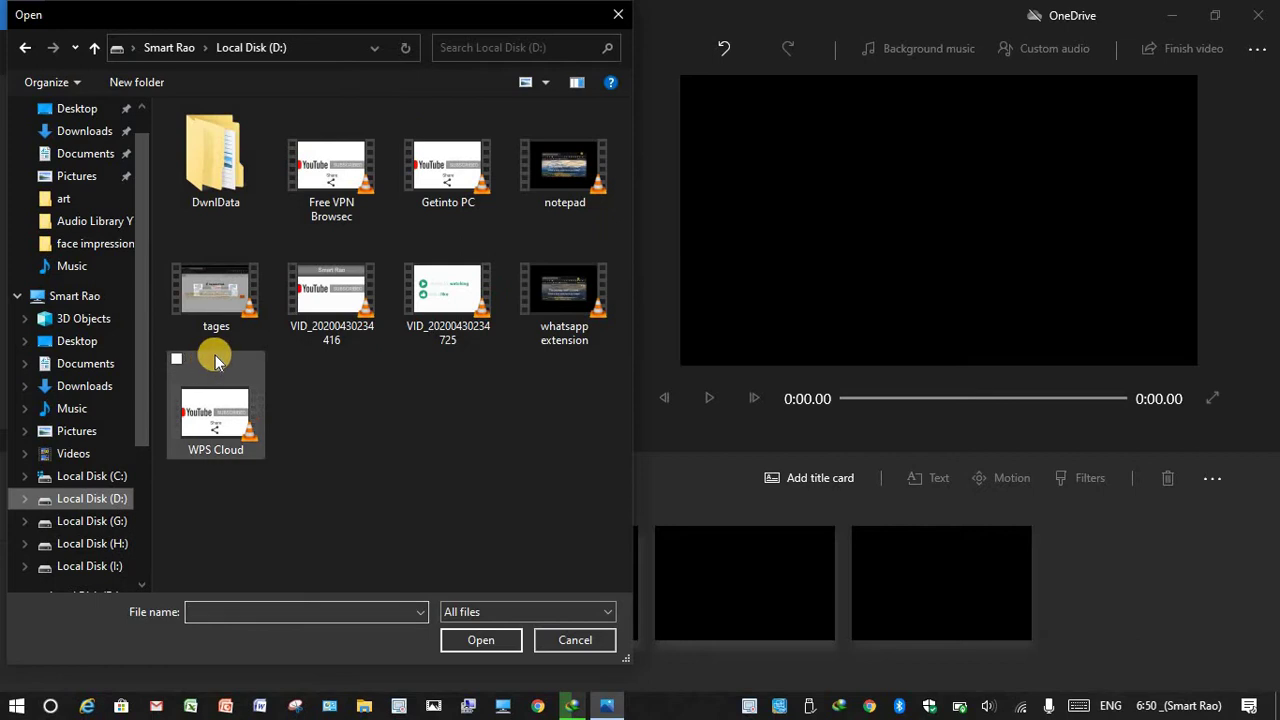
click(528, 305)
click(472, 640)
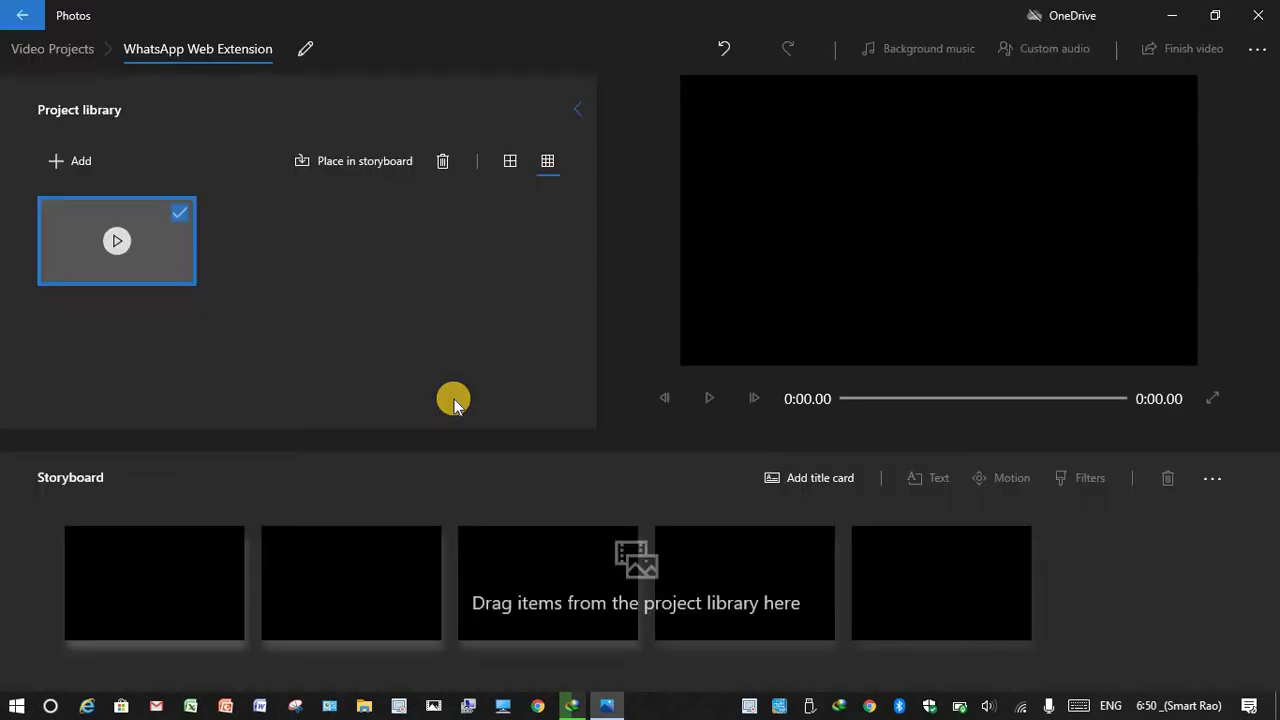
click(339, 176)
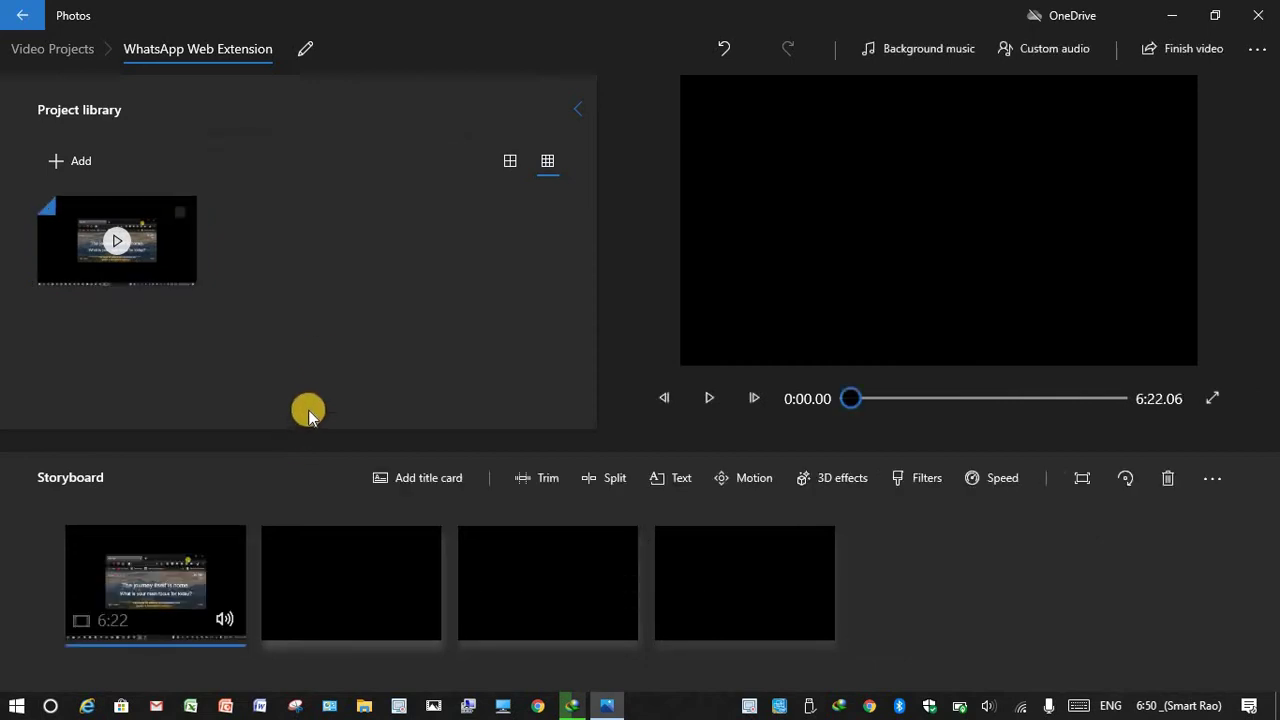
click(90, 160)
click(104, 205)
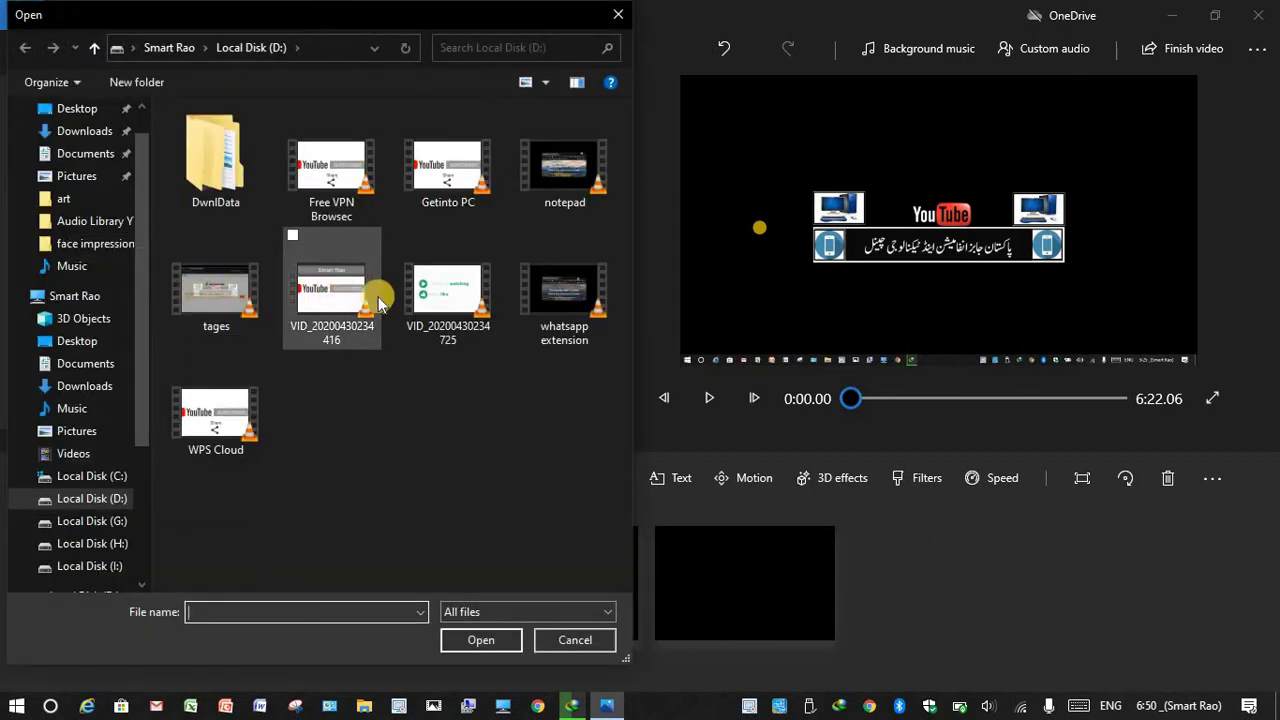
click(440, 304)
ctrl+click(343, 304)
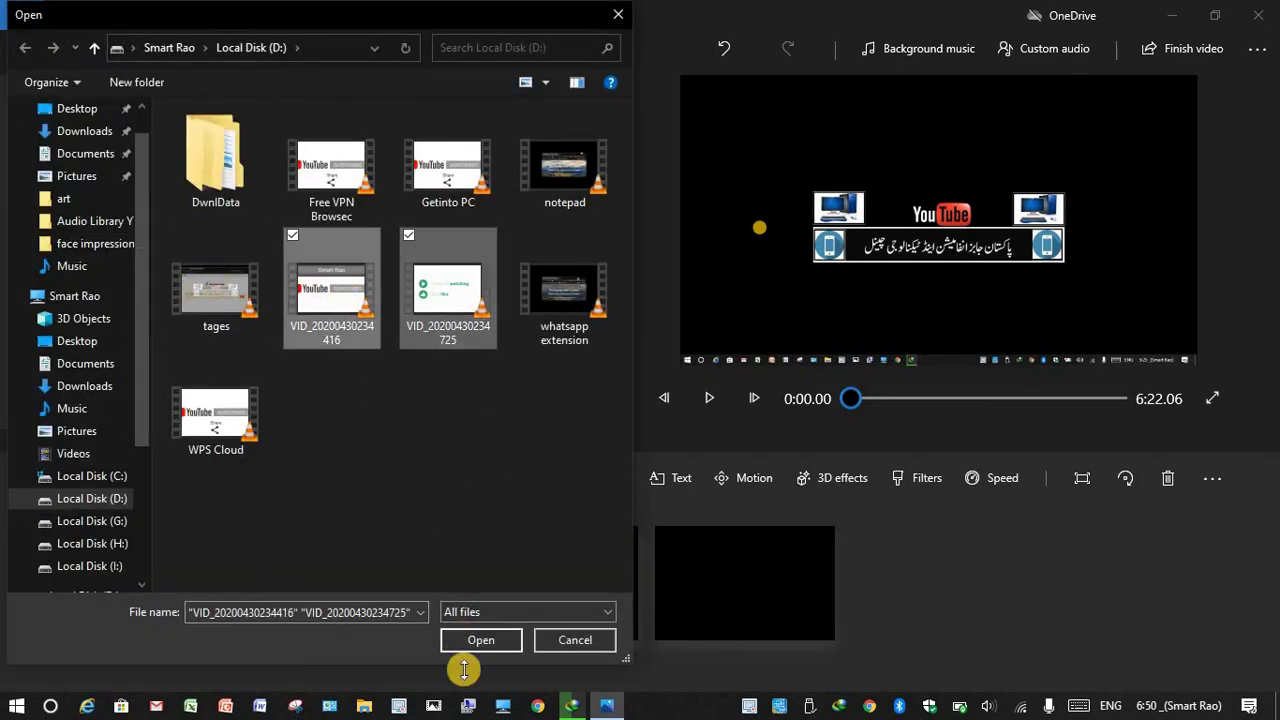
click(478, 640)
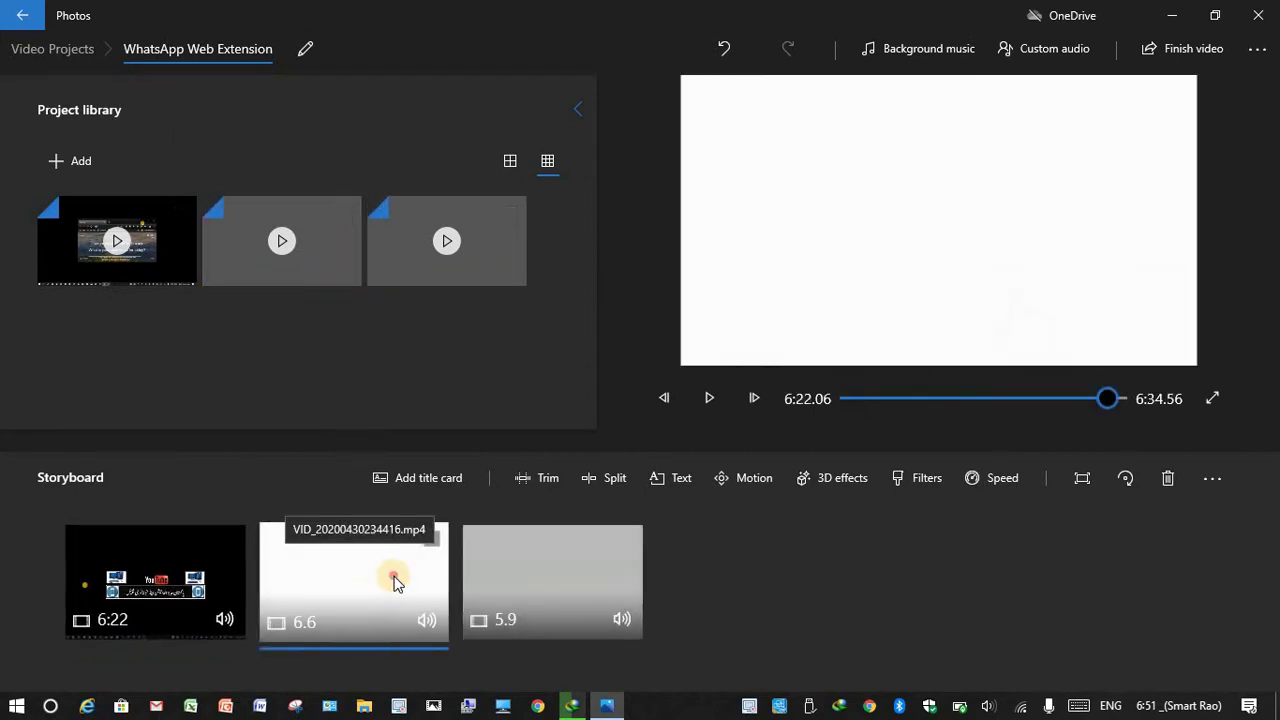
drag(395, 583, 180, 598)
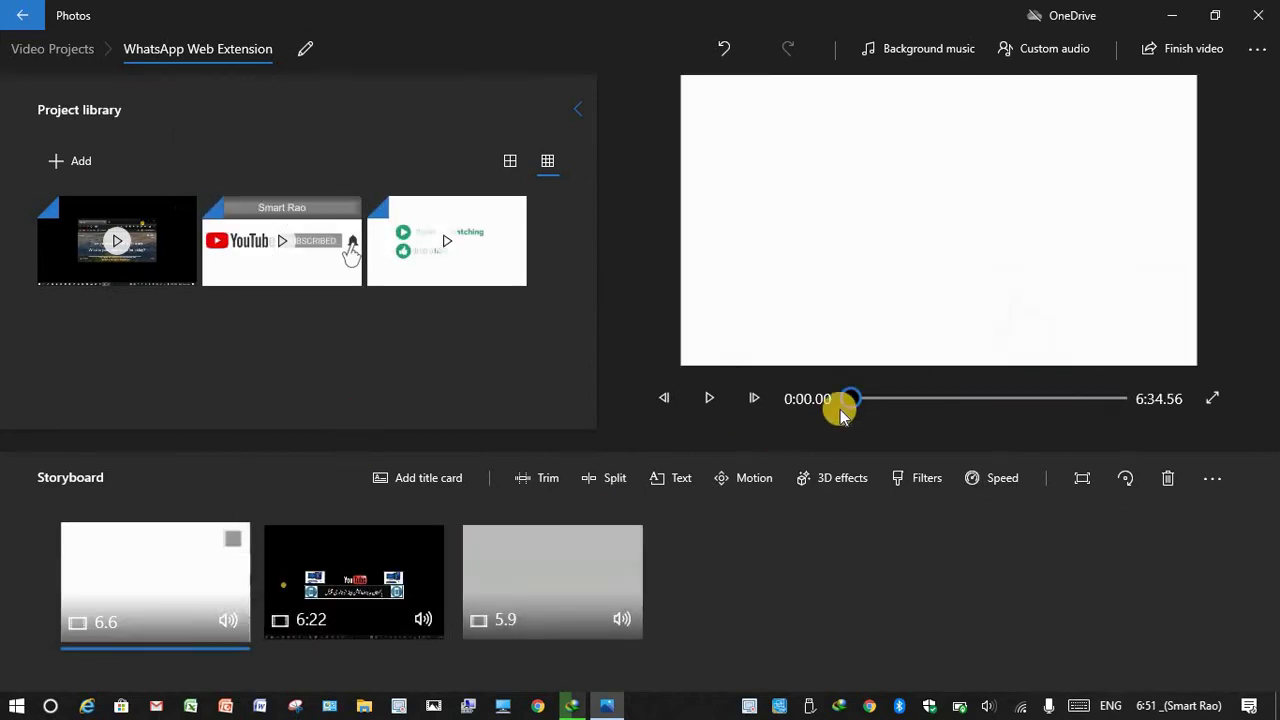
Step: Preview the assembled video by playing it and sampling several points along its timeline, then return to the beginning and pause
click(711, 398)
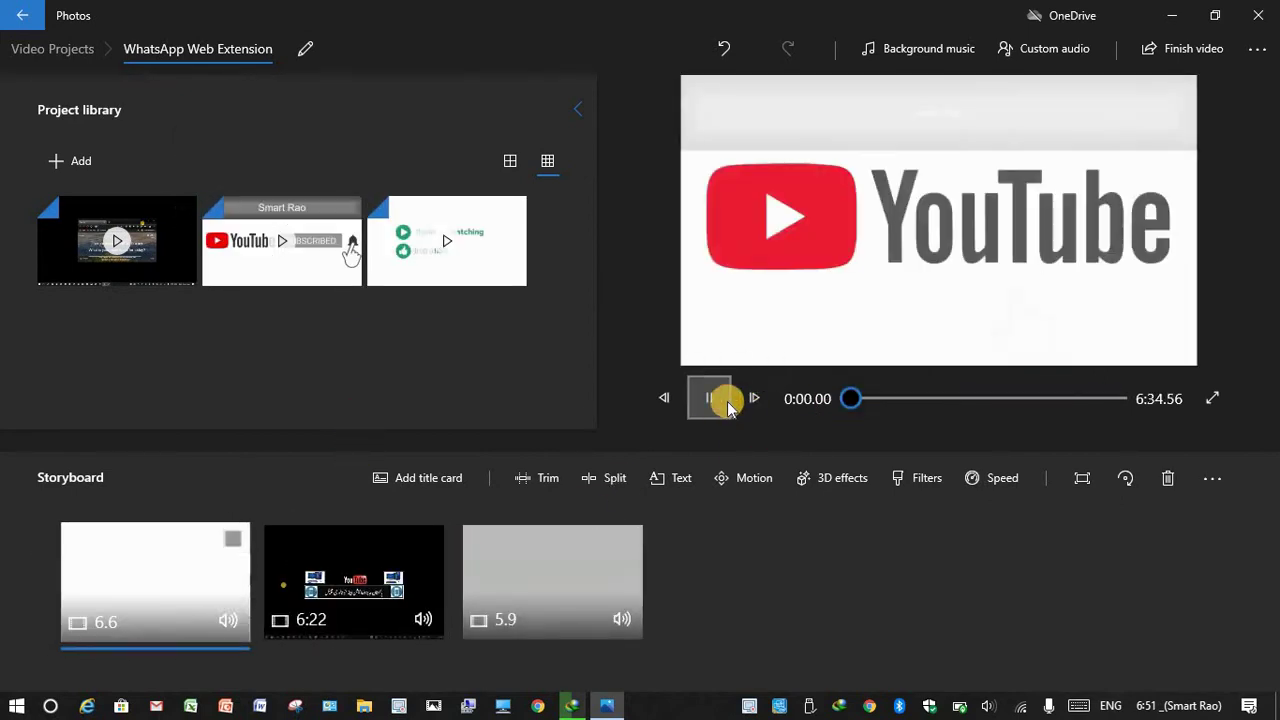
click(866, 405)
click(890, 403)
click(945, 403)
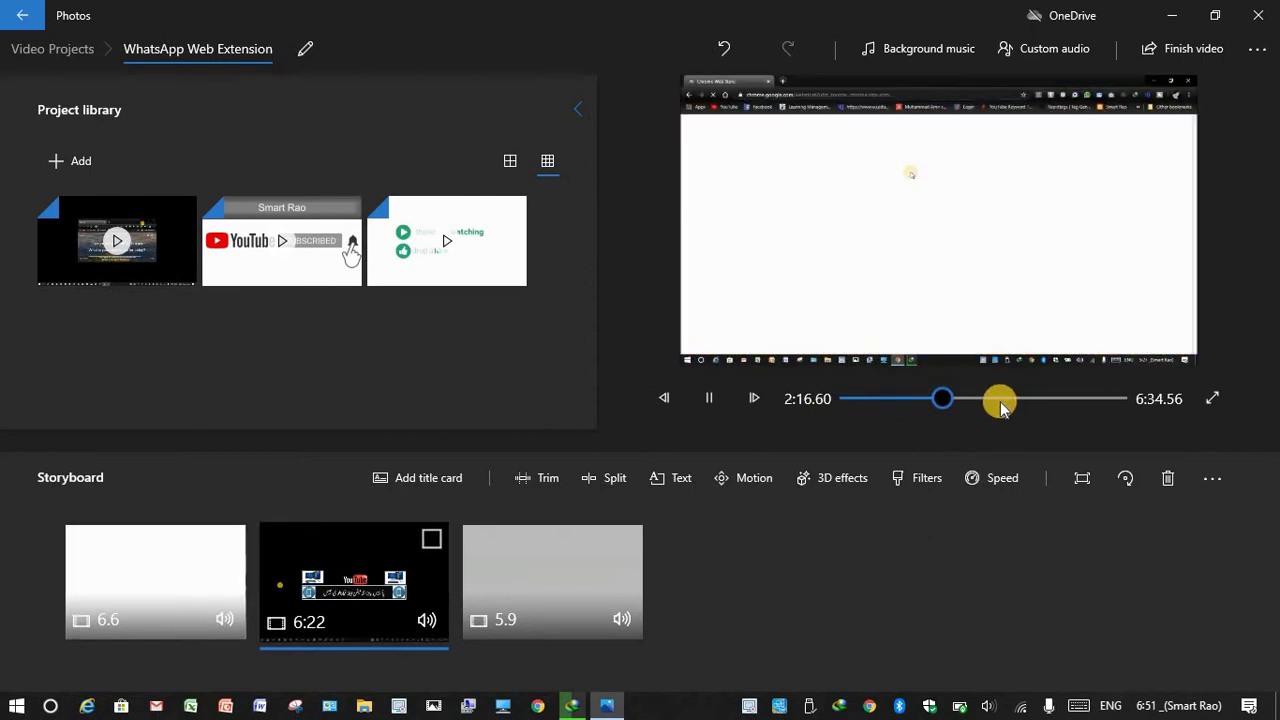
click(1005, 400)
click(1048, 400)
click(1097, 400)
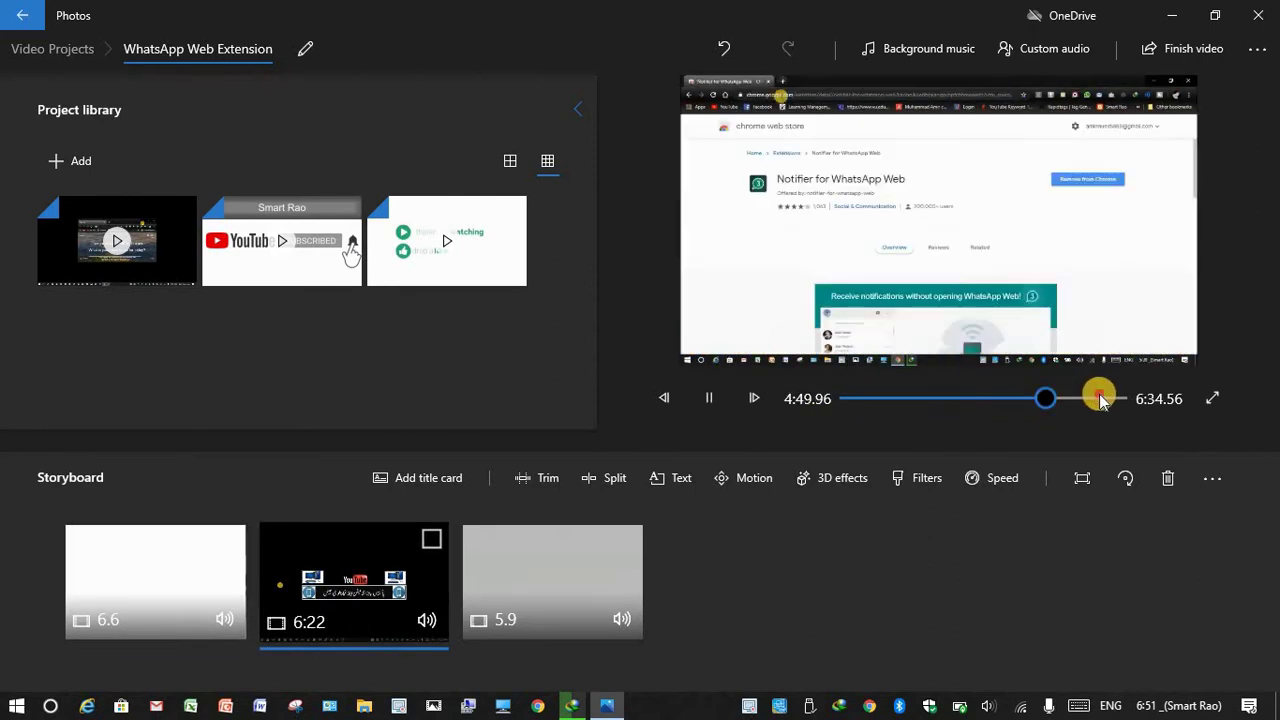
click(1112, 398)
click(849, 400)
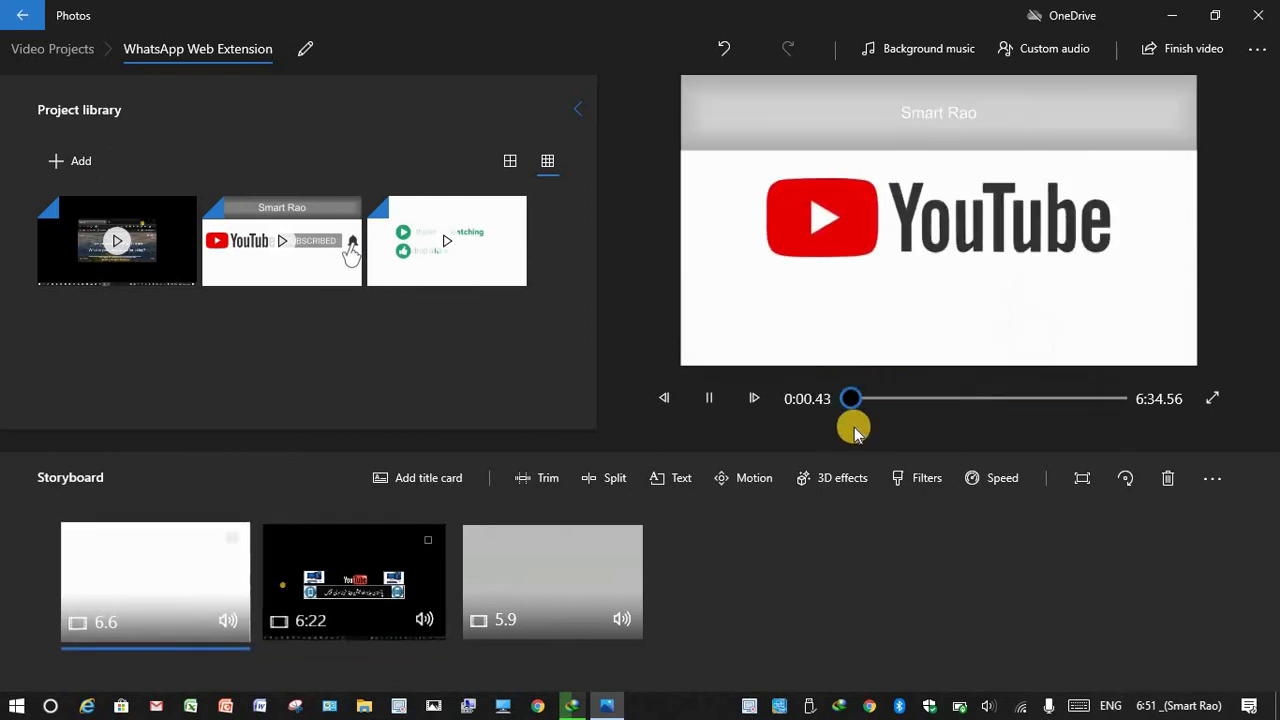
click(705, 403)
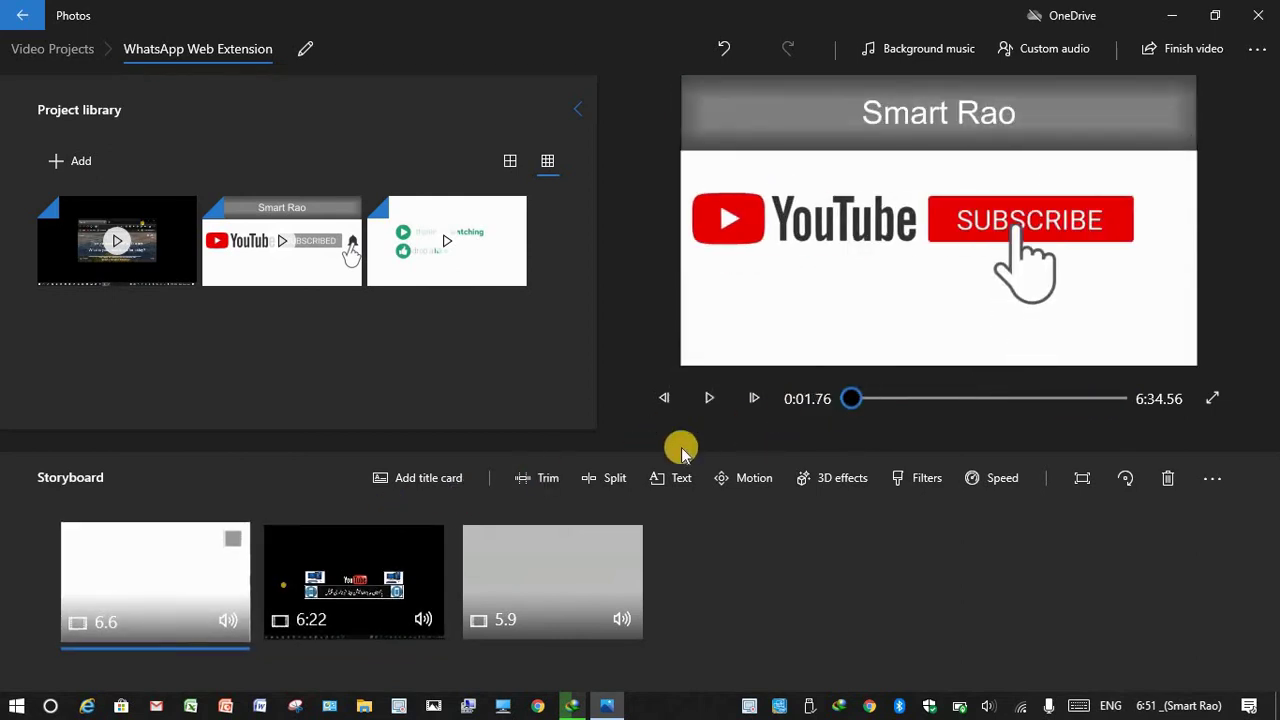
Step: Add whatsapp.mp3 from the Music folder as custom audio starting at the second storyboard clip
click(334, 590)
click(171, 582)
click(300, 580)
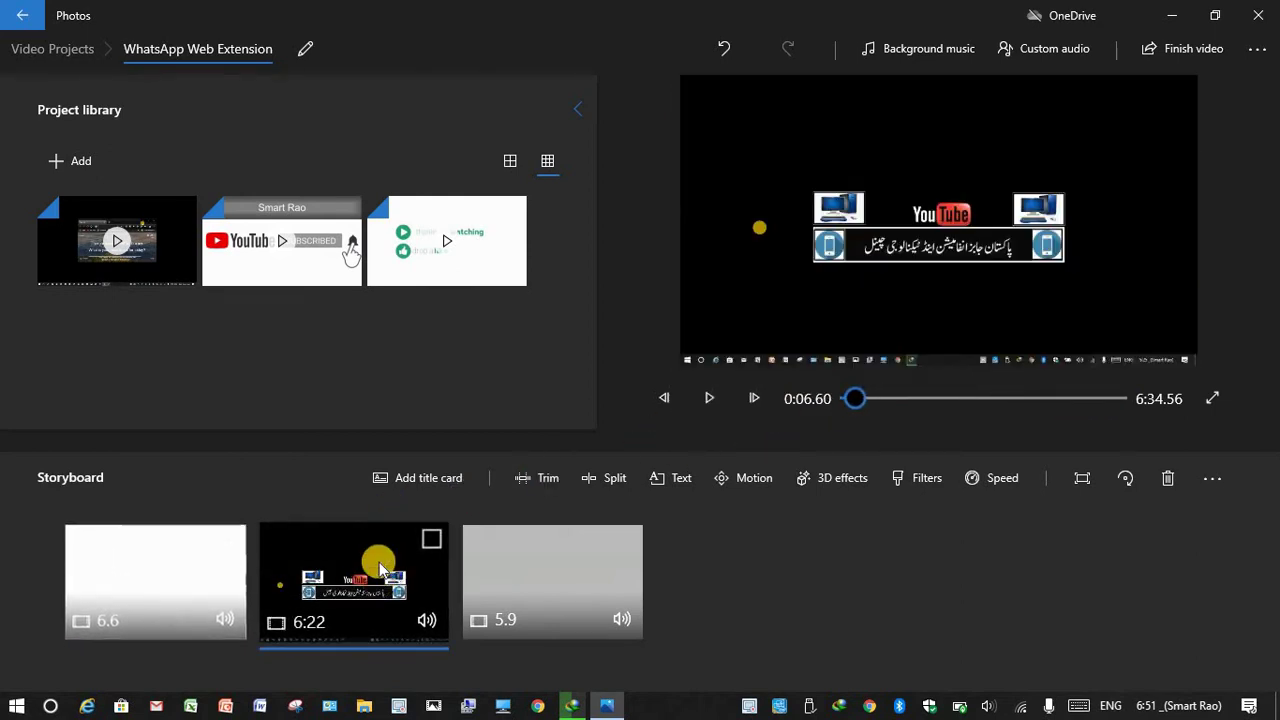
click(1044, 48)
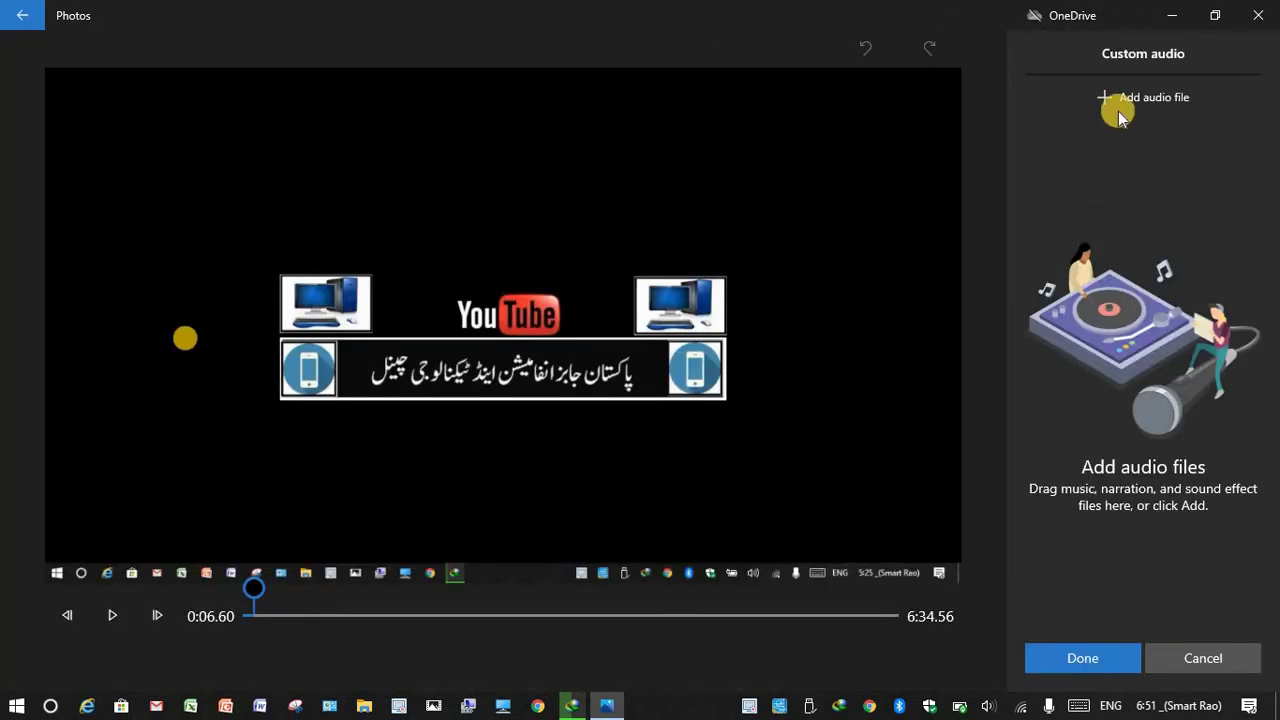
click(1118, 108)
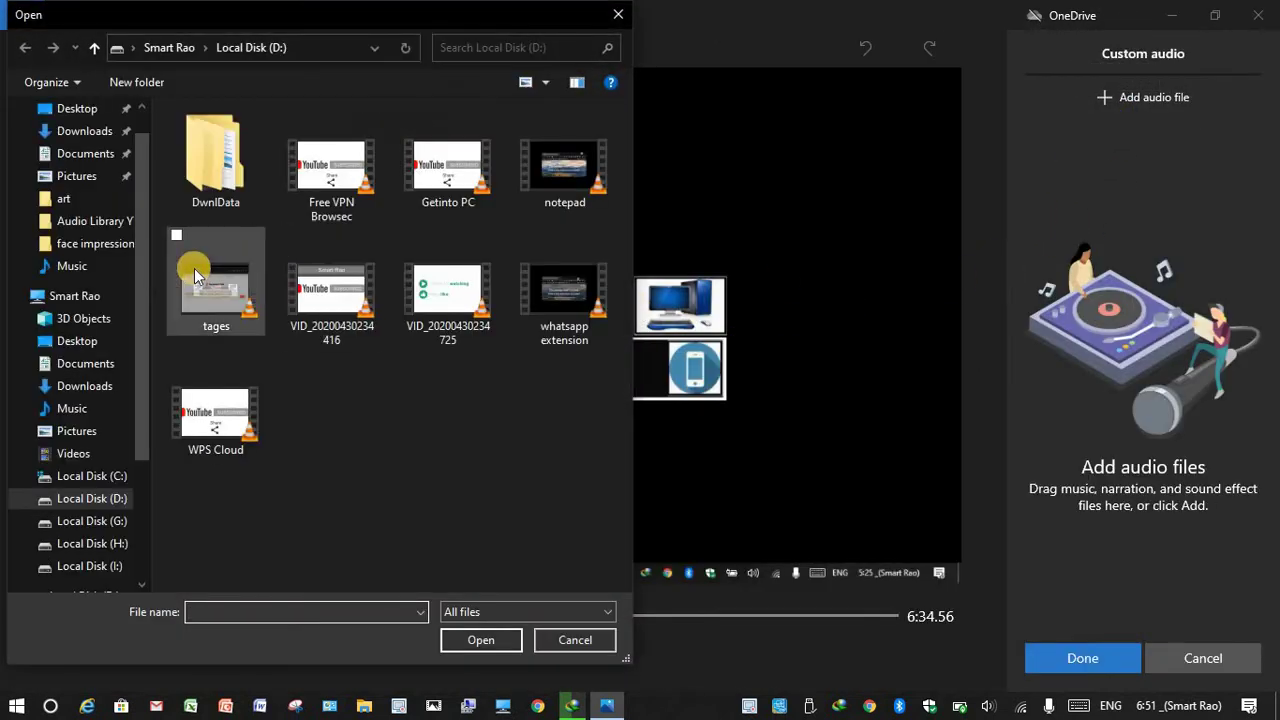
click(80, 265)
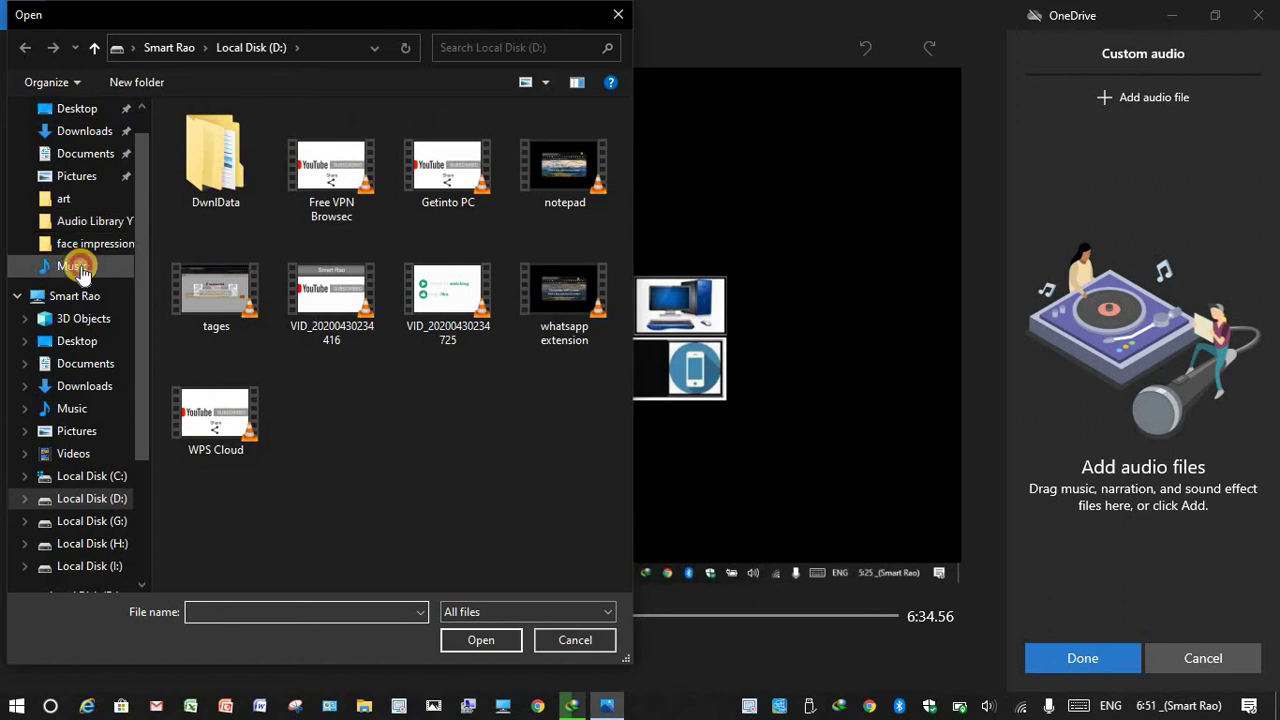
click(228, 176)
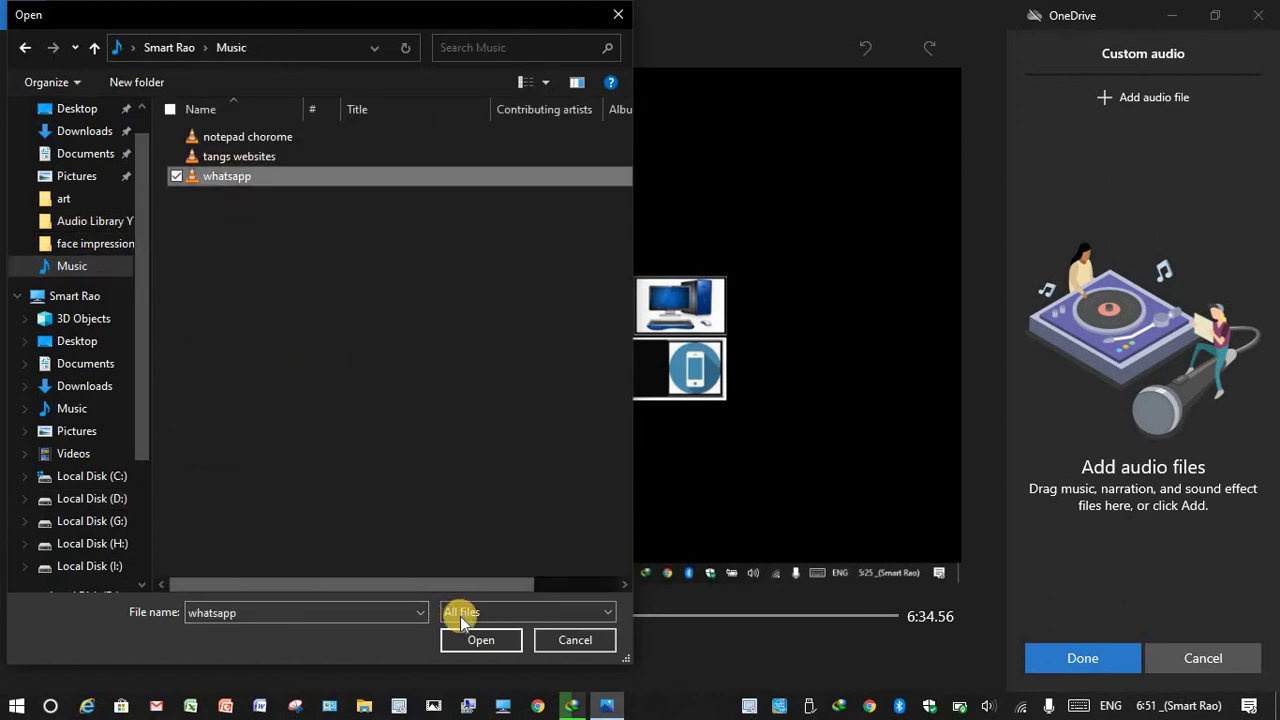
click(478, 640)
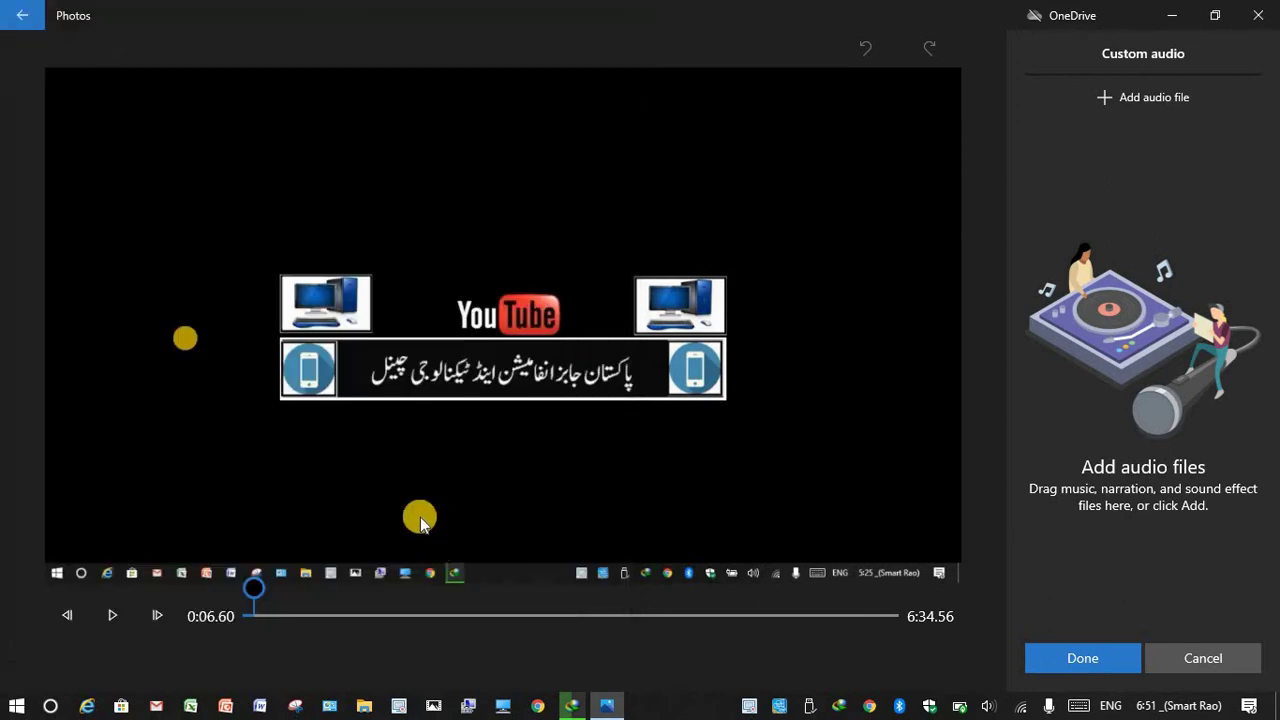
Step: Play back the beginning of the whatsapp.mp3 track and save the custom audio changes
click(110, 620)
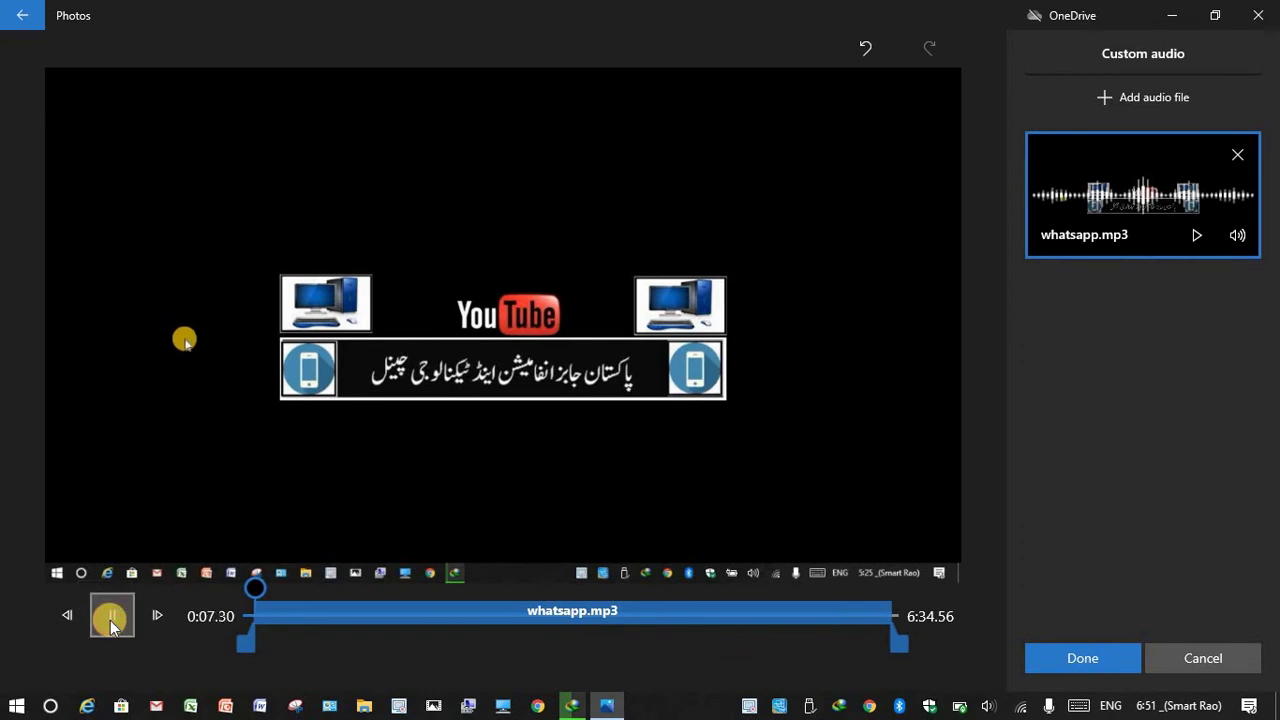
click(258, 588)
click(257, 592)
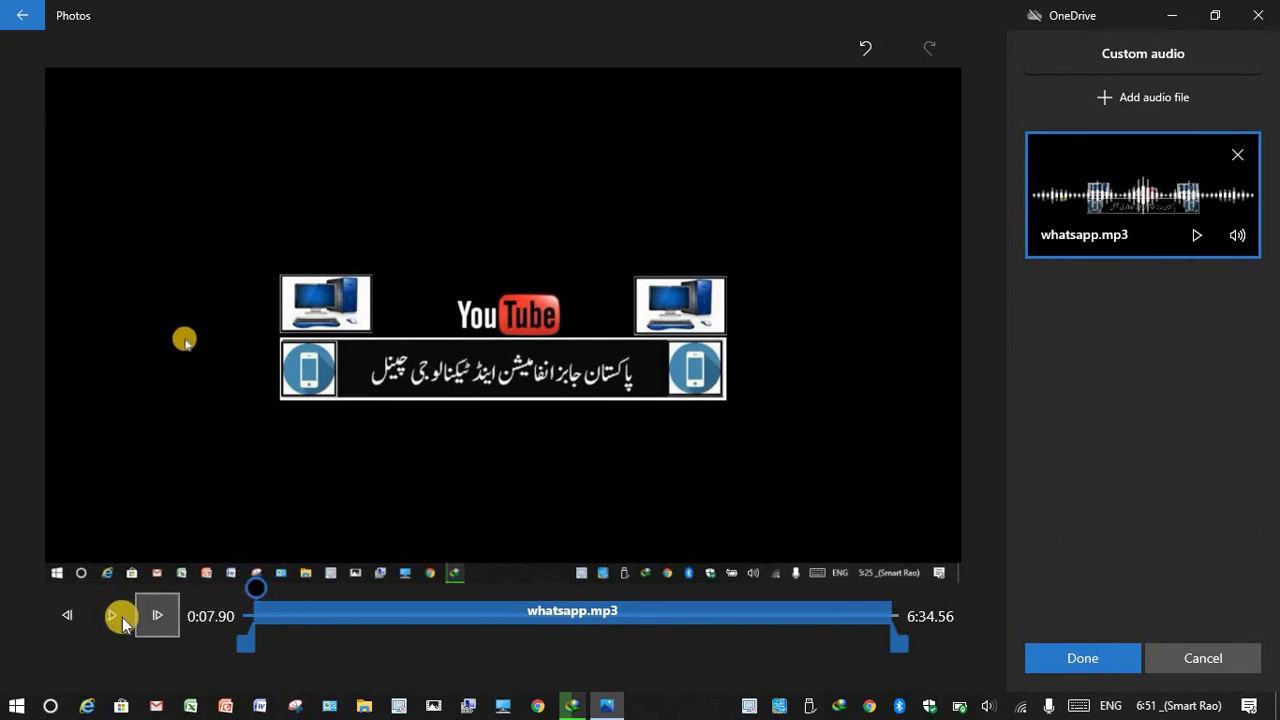
click(1060, 660)
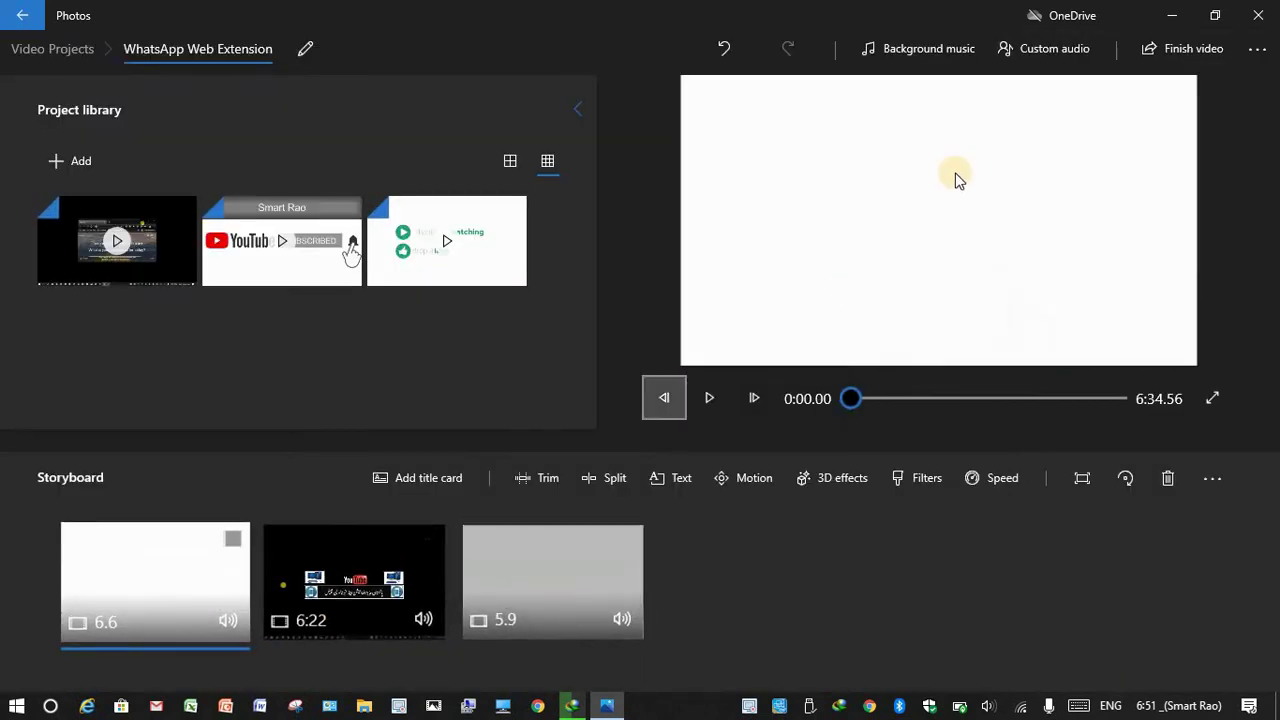
Step: Add "Elektronomia - Sky High [NCS Release] (1)" from the channel folder's Audio Library YT on Local Disk (H:) as a second custom audio track
click(1050, 48)
click(1119, 102)
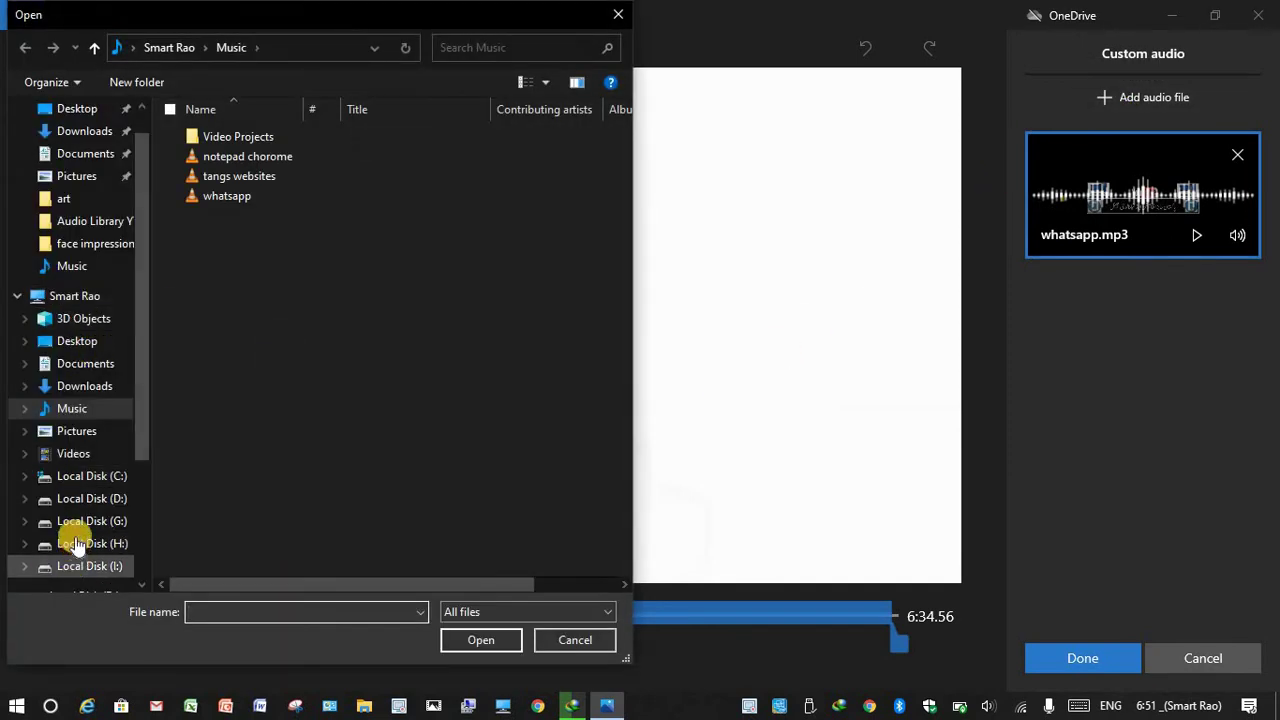
click(73, 520)
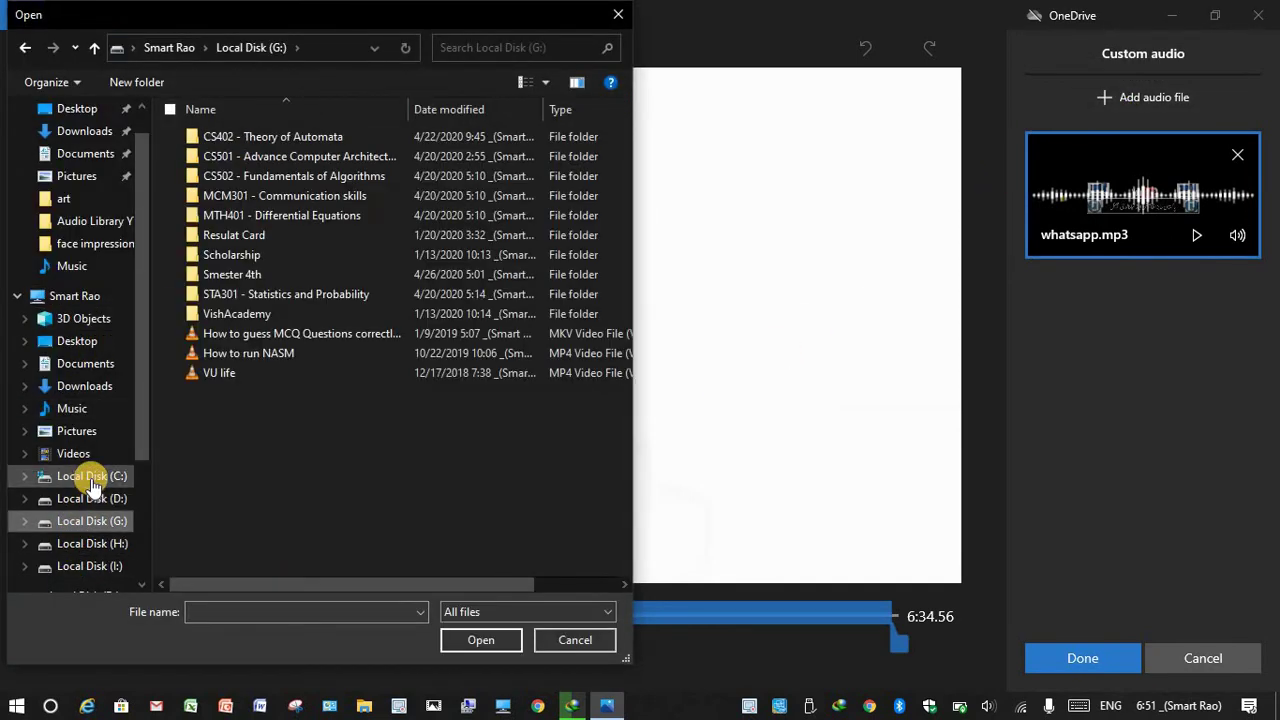
click(85, 543)
double_click(263, 215)
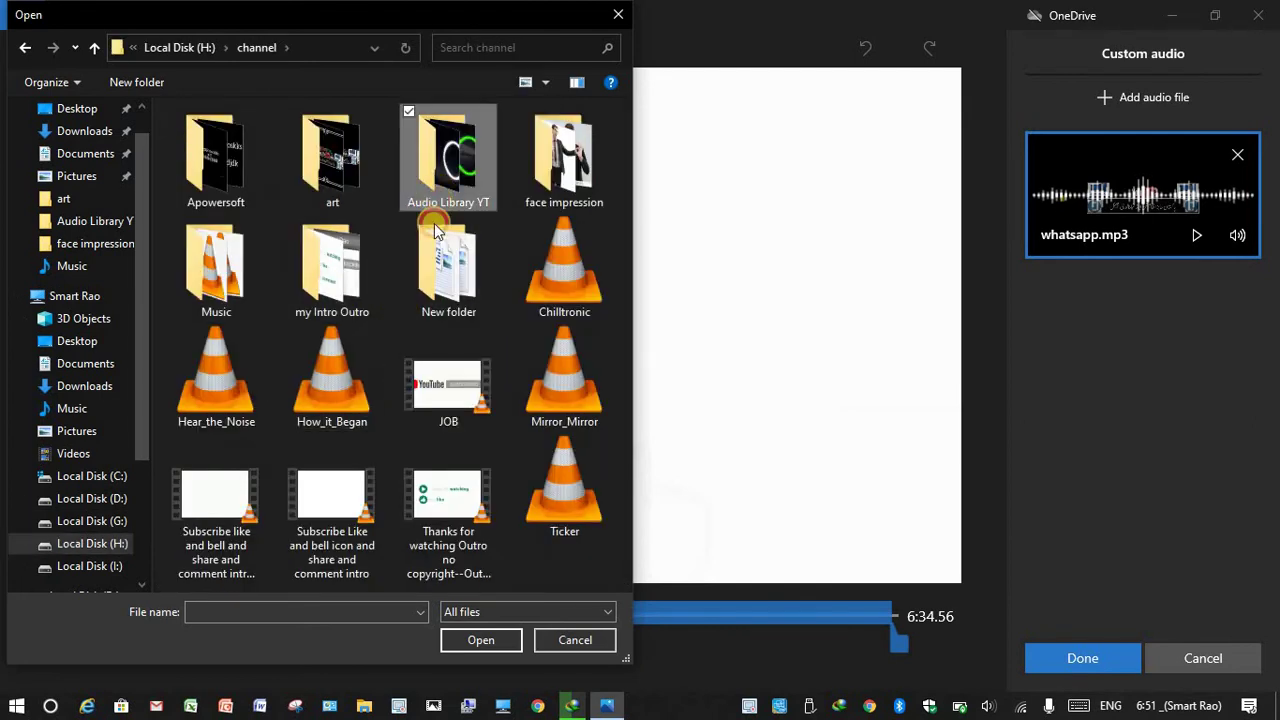
double_click(440, 160)
scroll(420, 420, down, 2)
scroll(415, 390, up, 3)
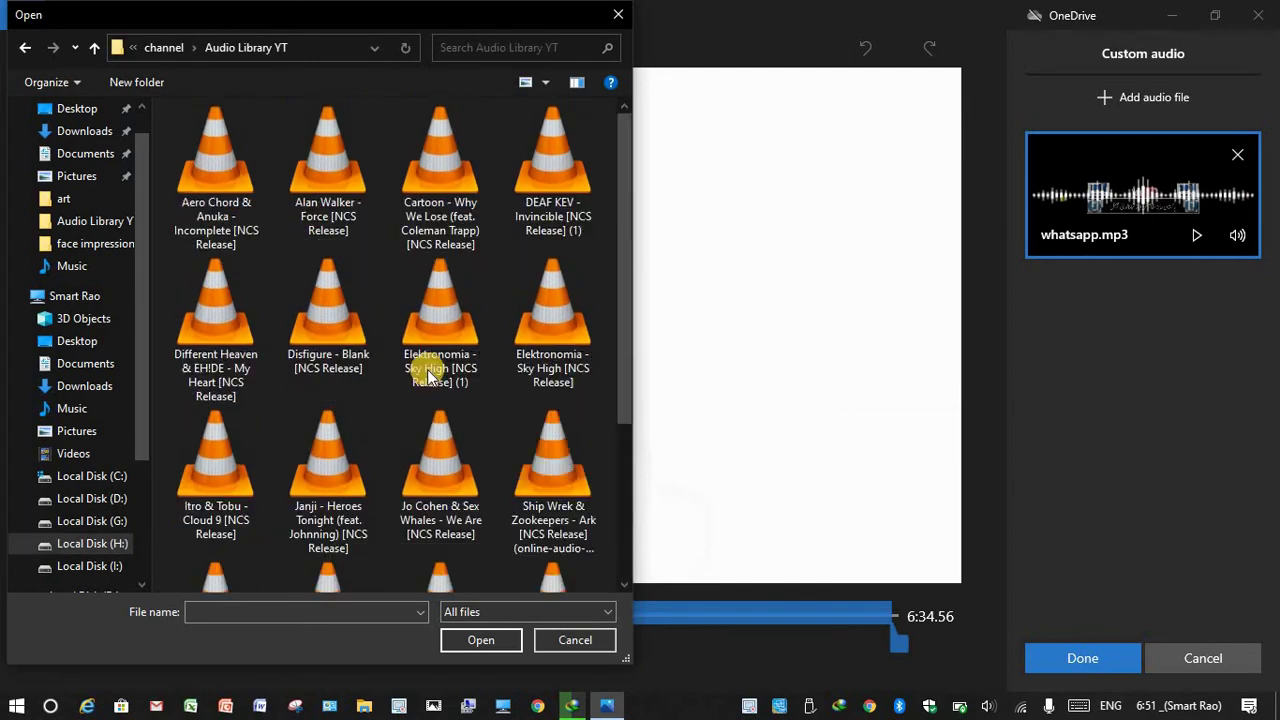
click(450, 332)
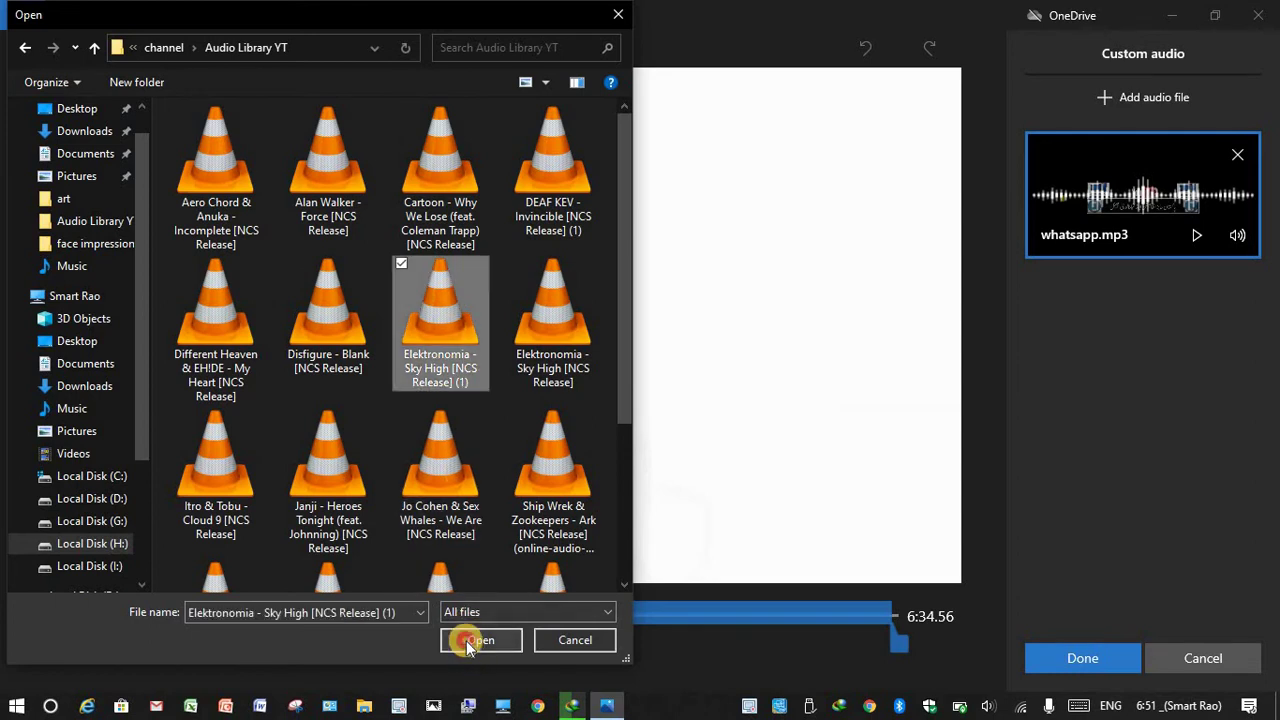
click(466, 643)
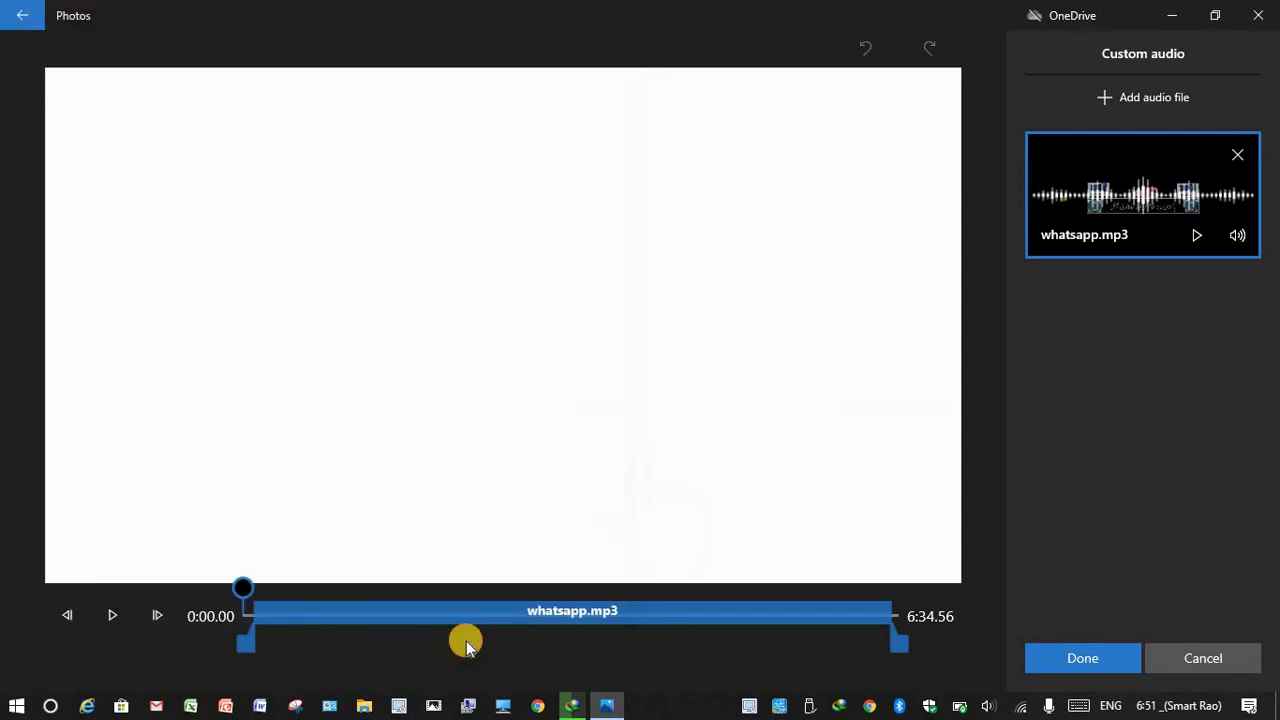
Step: Play the video and lower the Elektronomia track's volume to well below half
click(92, 604)
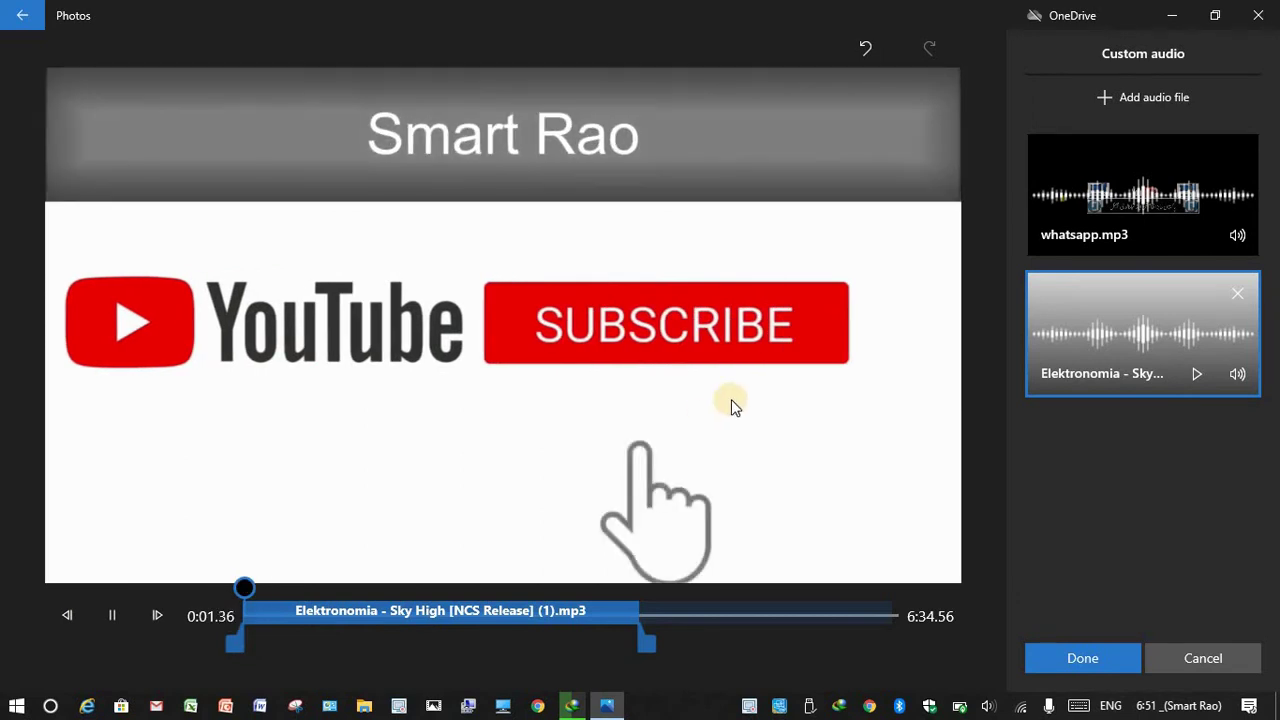
click(1237, 373)
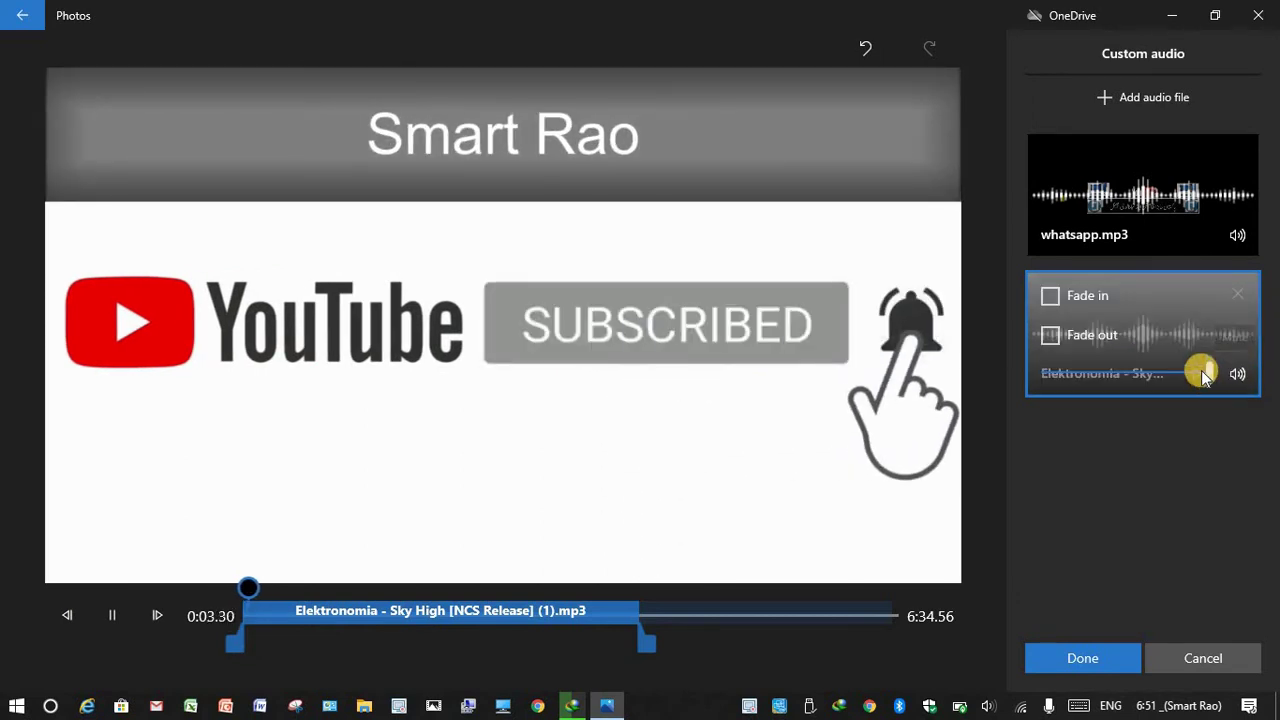
drag(1211, 363, 1095, 373)
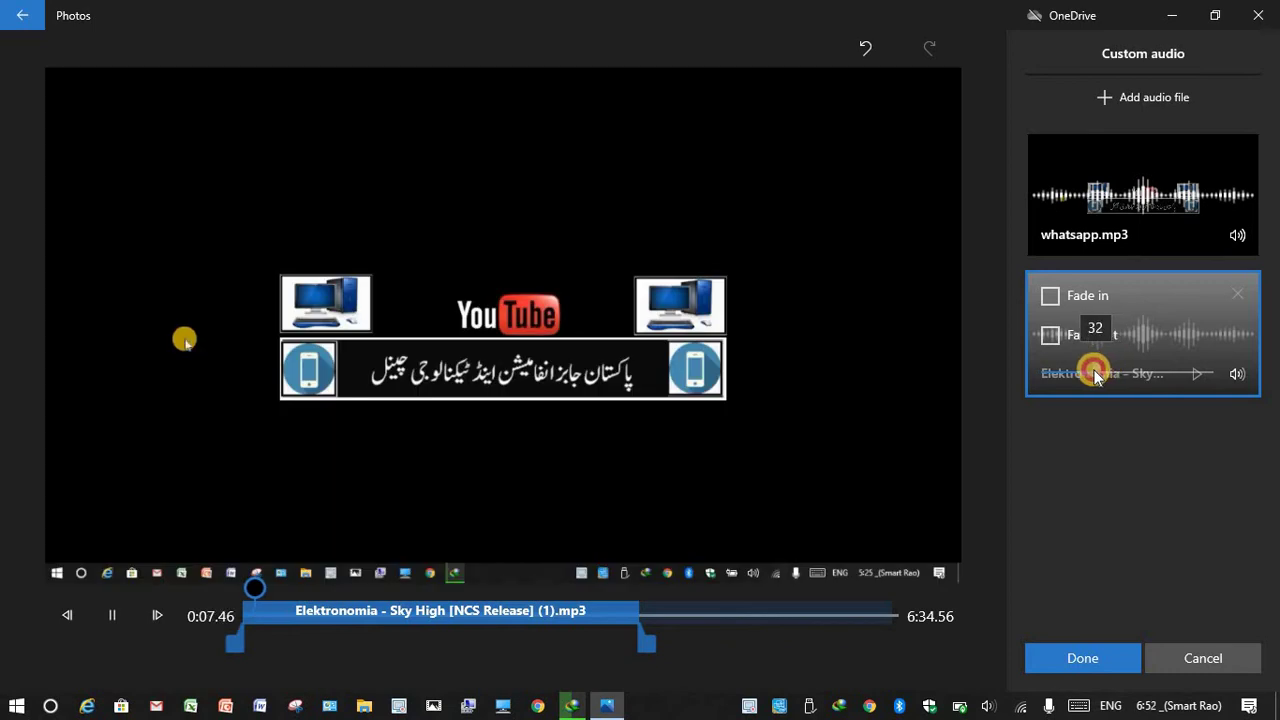
click(1093, 370)
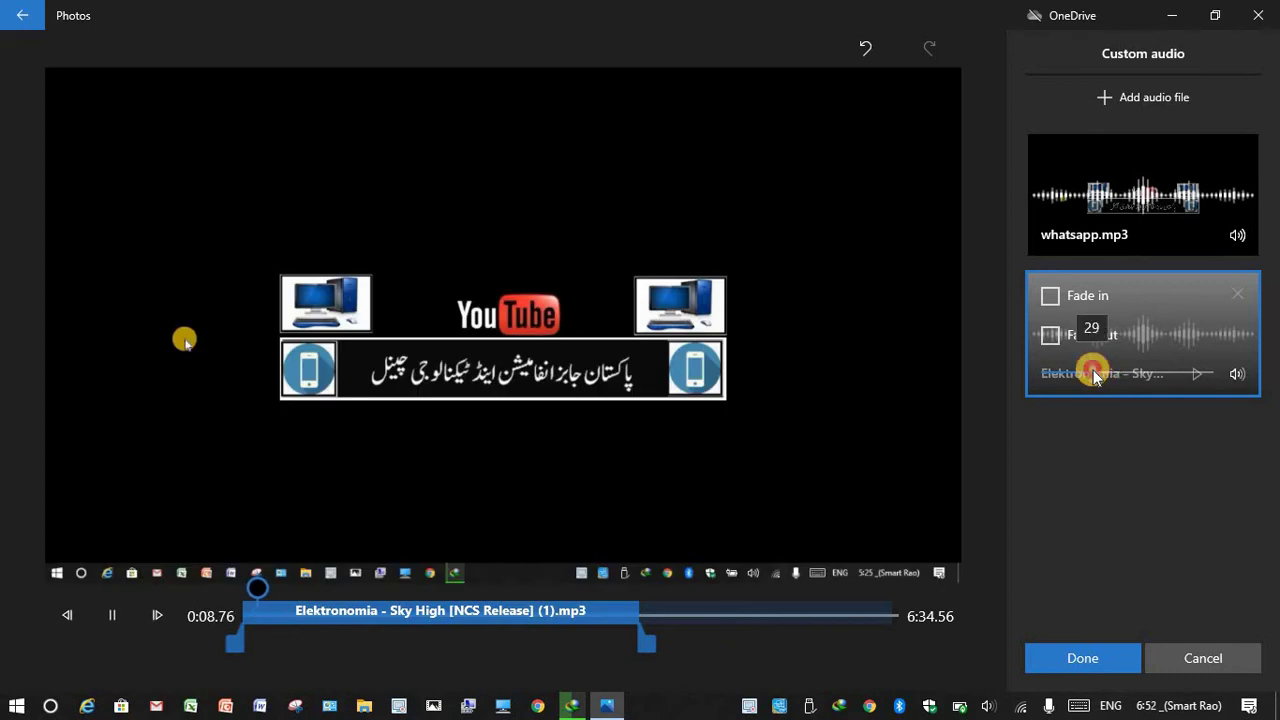
drag(1097, 373, 1103, 373)
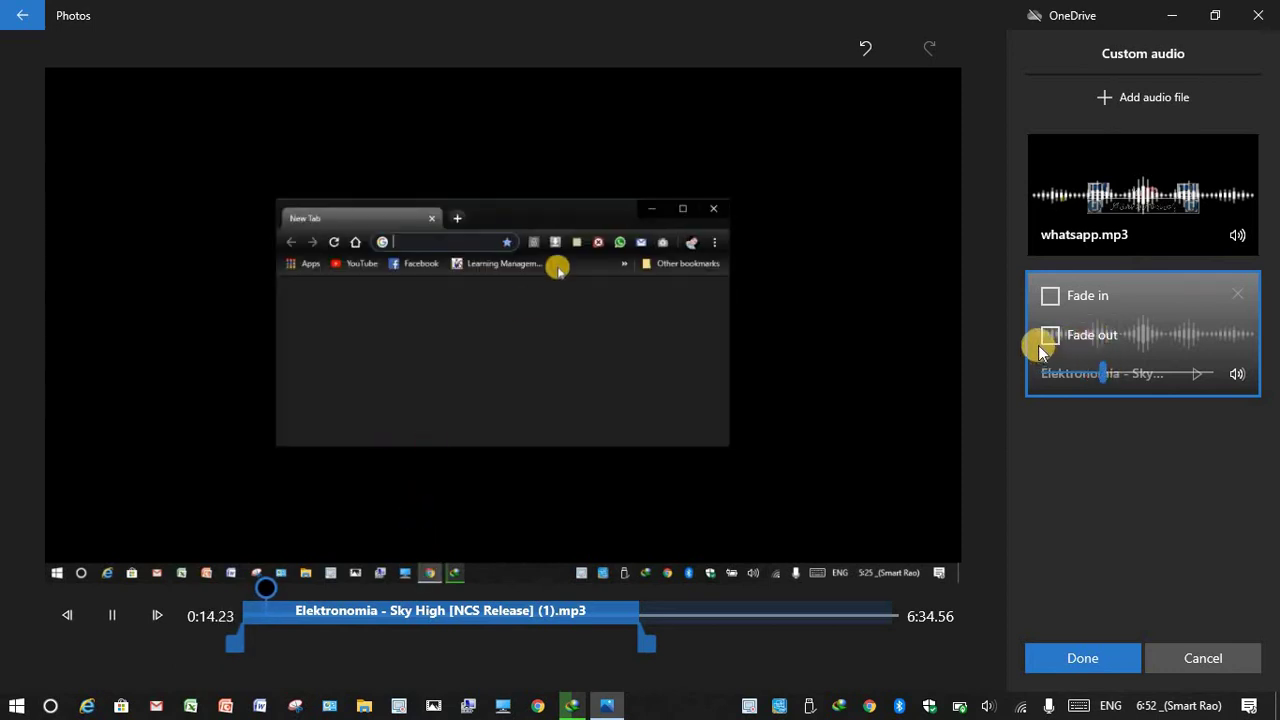
Step: Enable fade-in on the Elektronomia track and add "Elektronomia - Sky High [NCS Release] (1)" again at about 3:50, near the first copy's end
click(1050, 295)
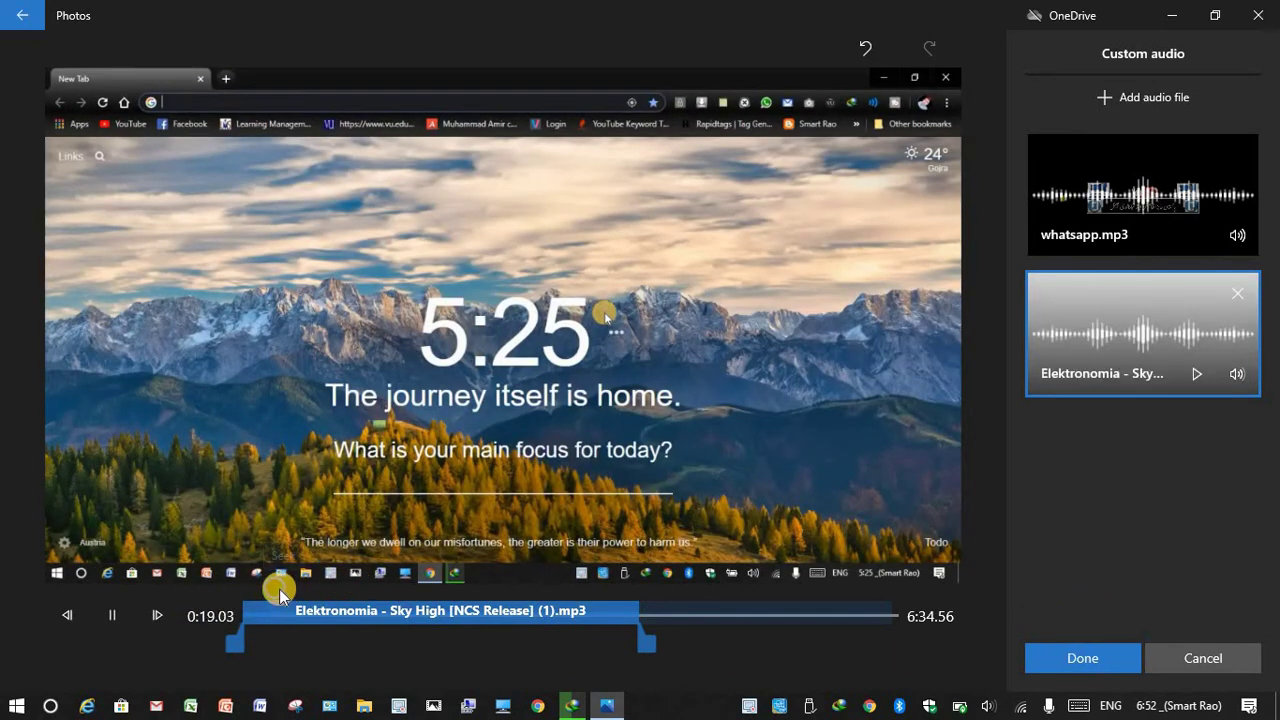
drag(279, 589, 610, 588)
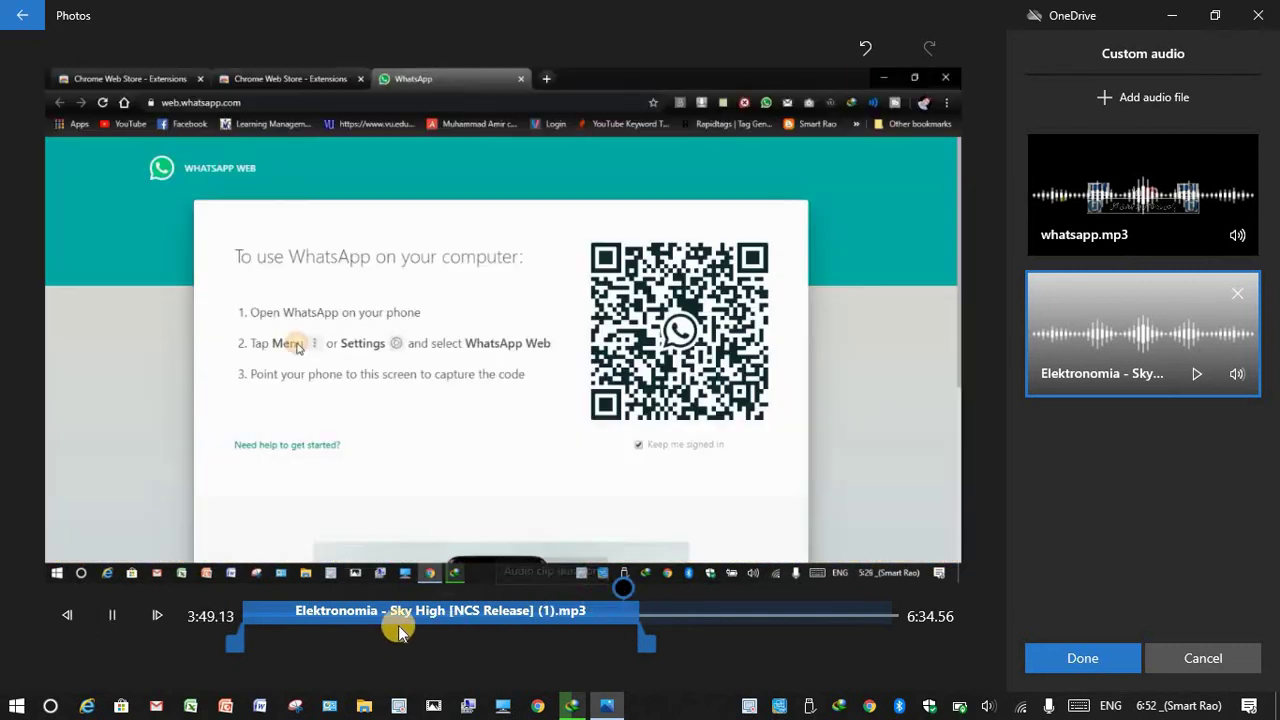
click(114, 615)
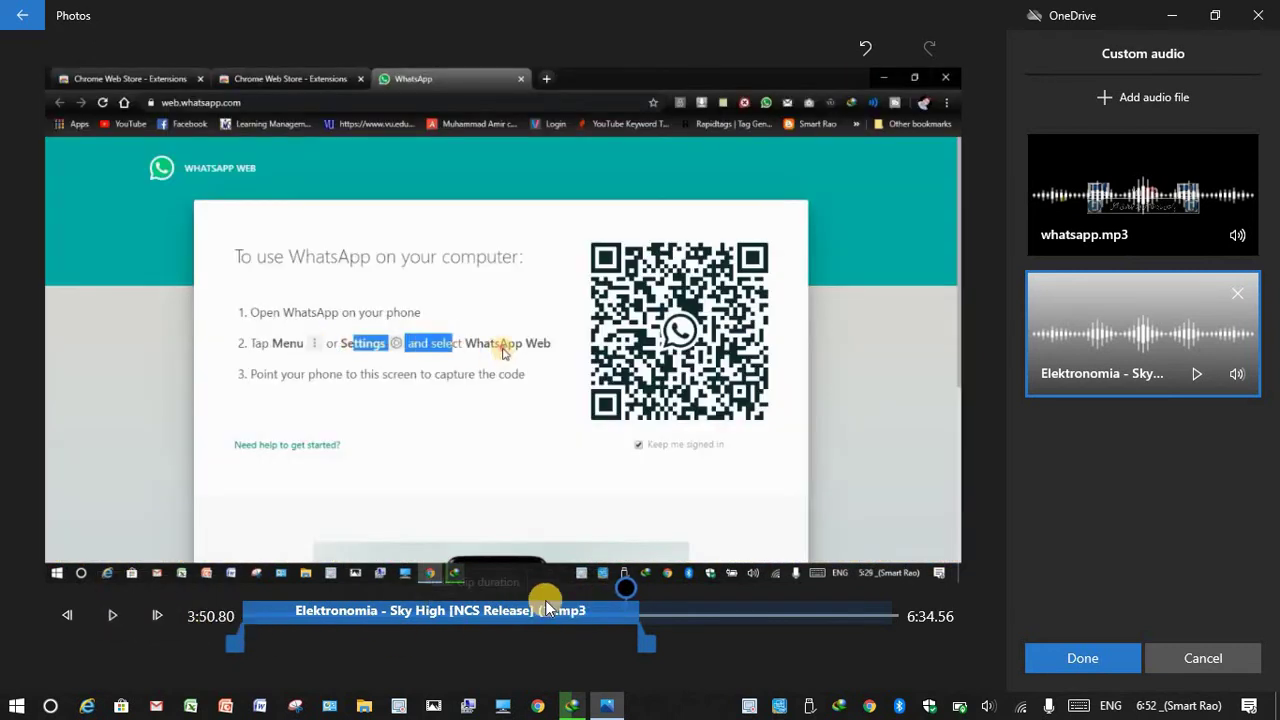
click(1160, 100)
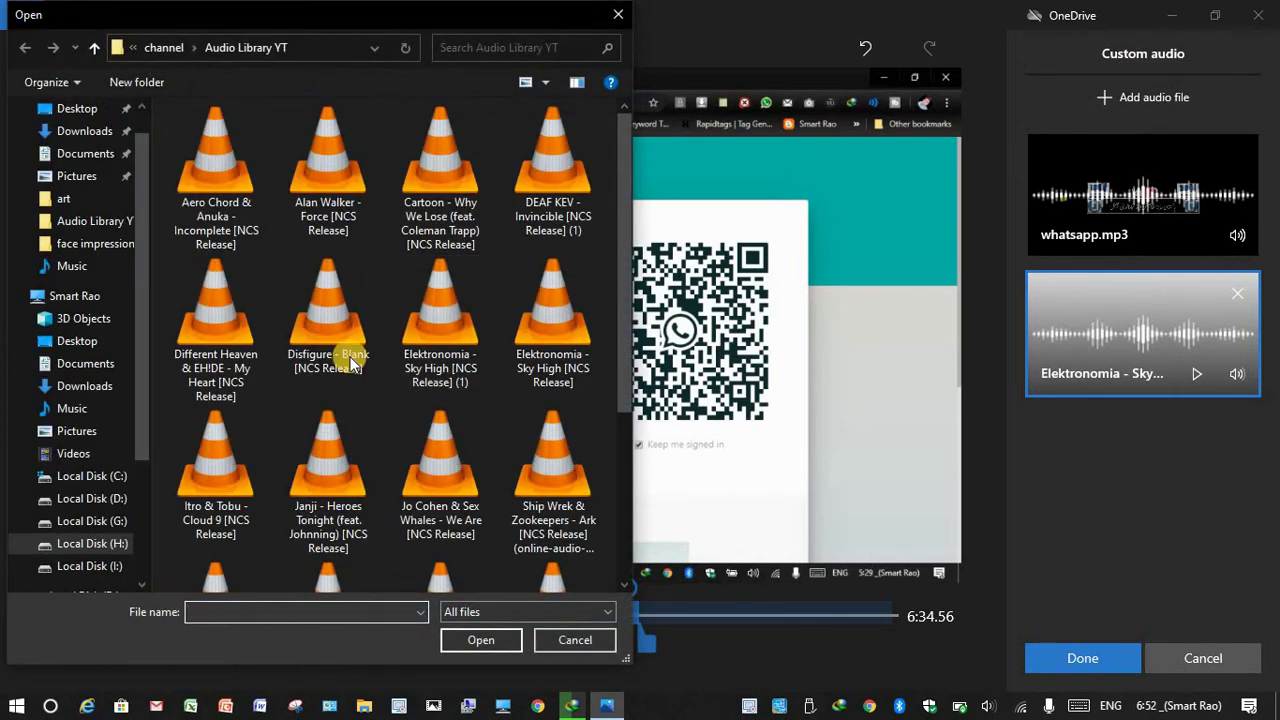
click(457, 352)
click(487, 638)
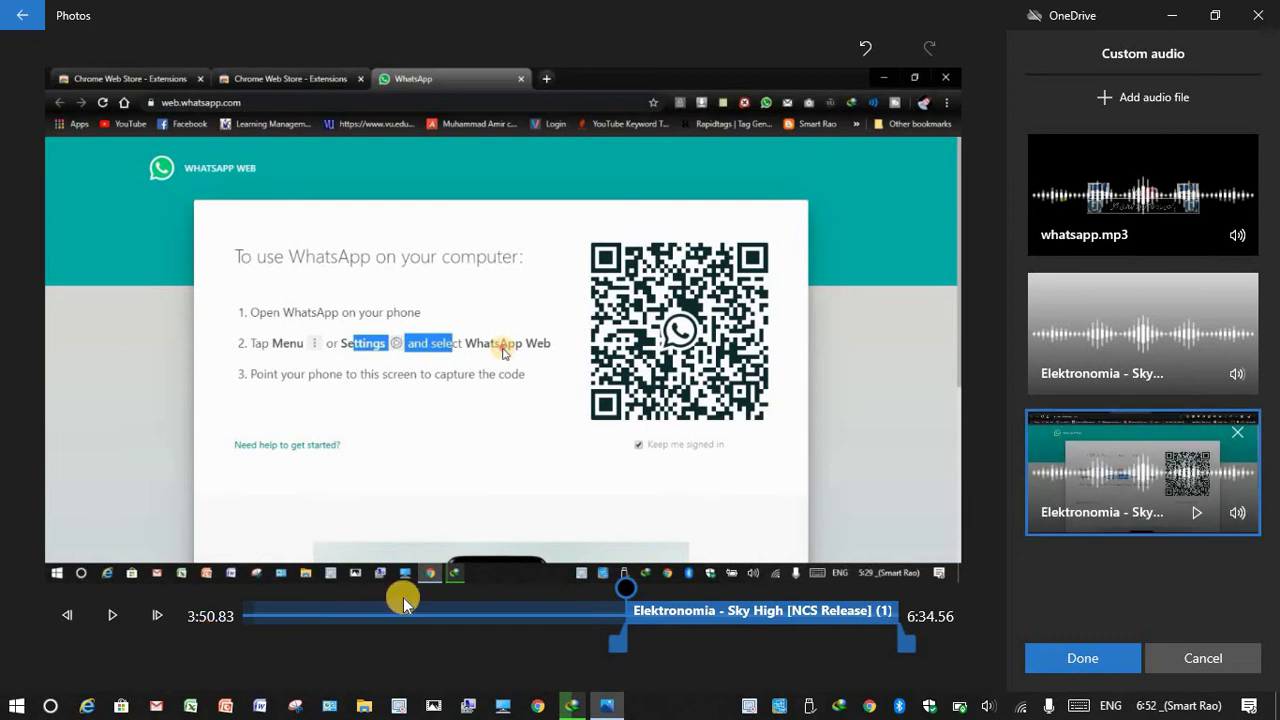
Step: Lower the second Elektronomia copy's volume to well below half and enable its fade-out
click(1237, 512)
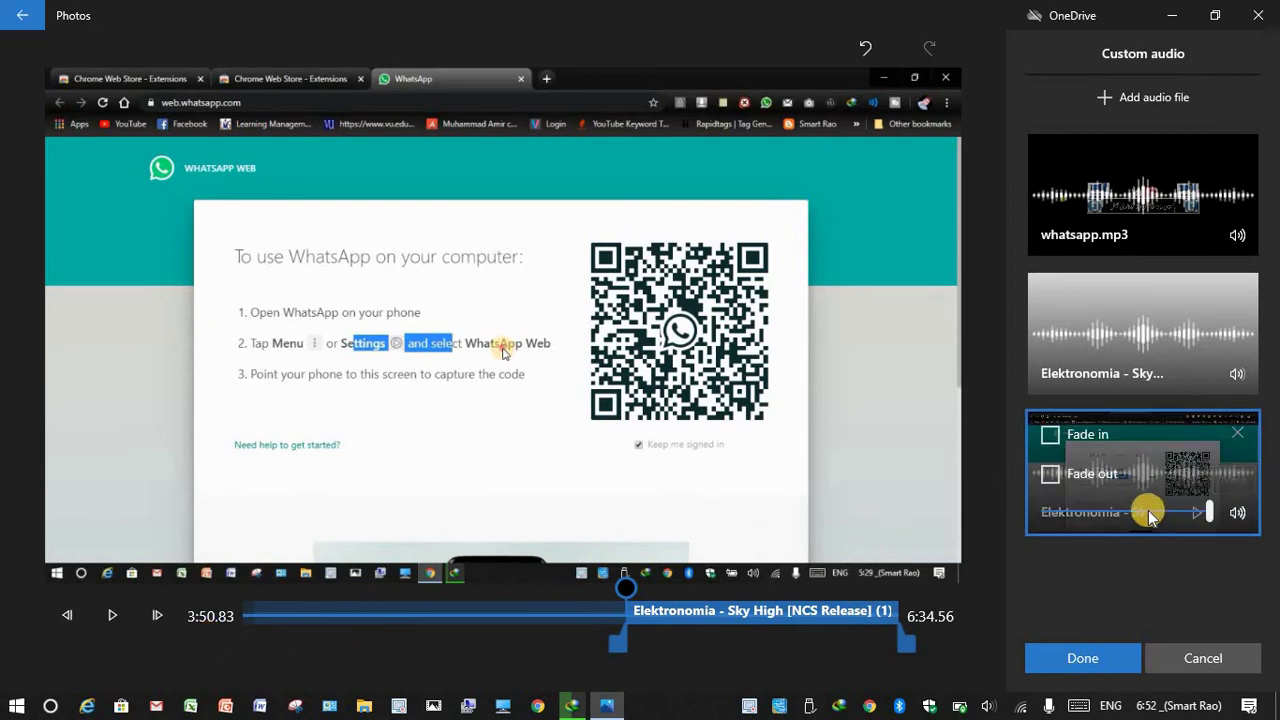
drag(1143, 514, 1100, 512)
click(1050, 473)
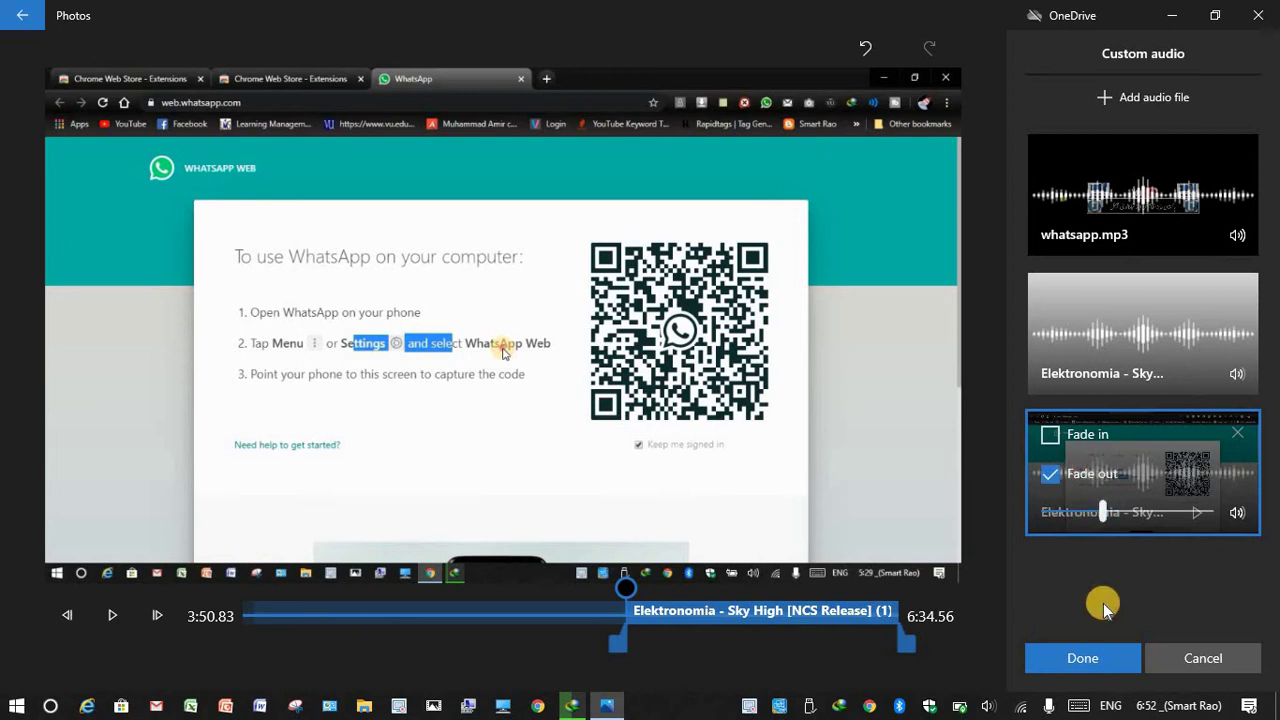
click(1099, 657)
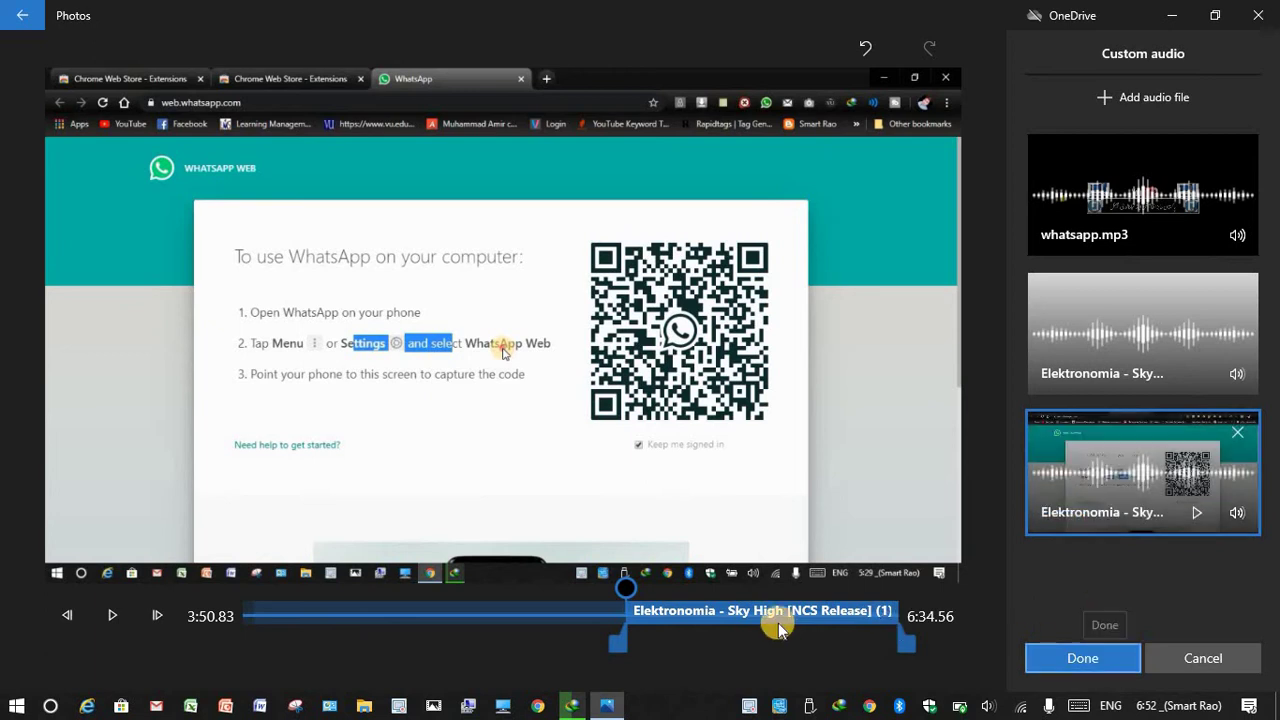
Step: Play the video from the second Elektronomia copy's start and reduce that copy's volume to 32
click(112, 615)
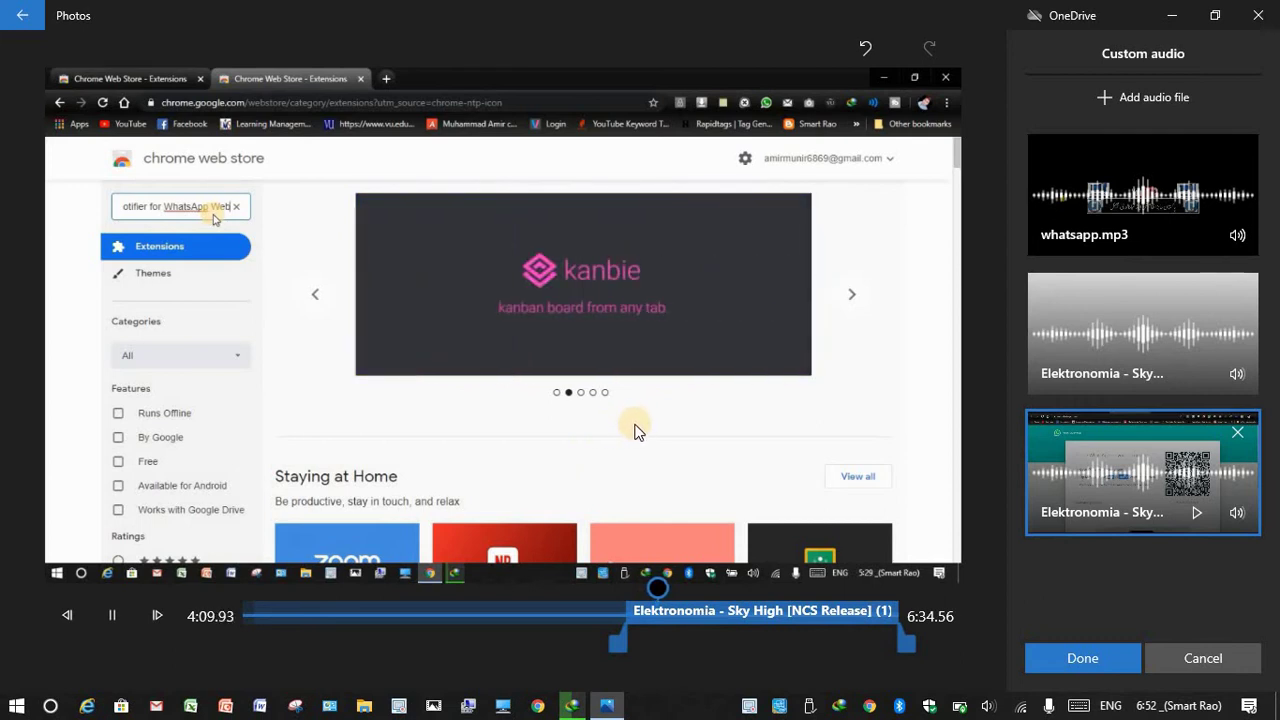
click(1237, 515)
drag(1141, 516, 1097, 517)
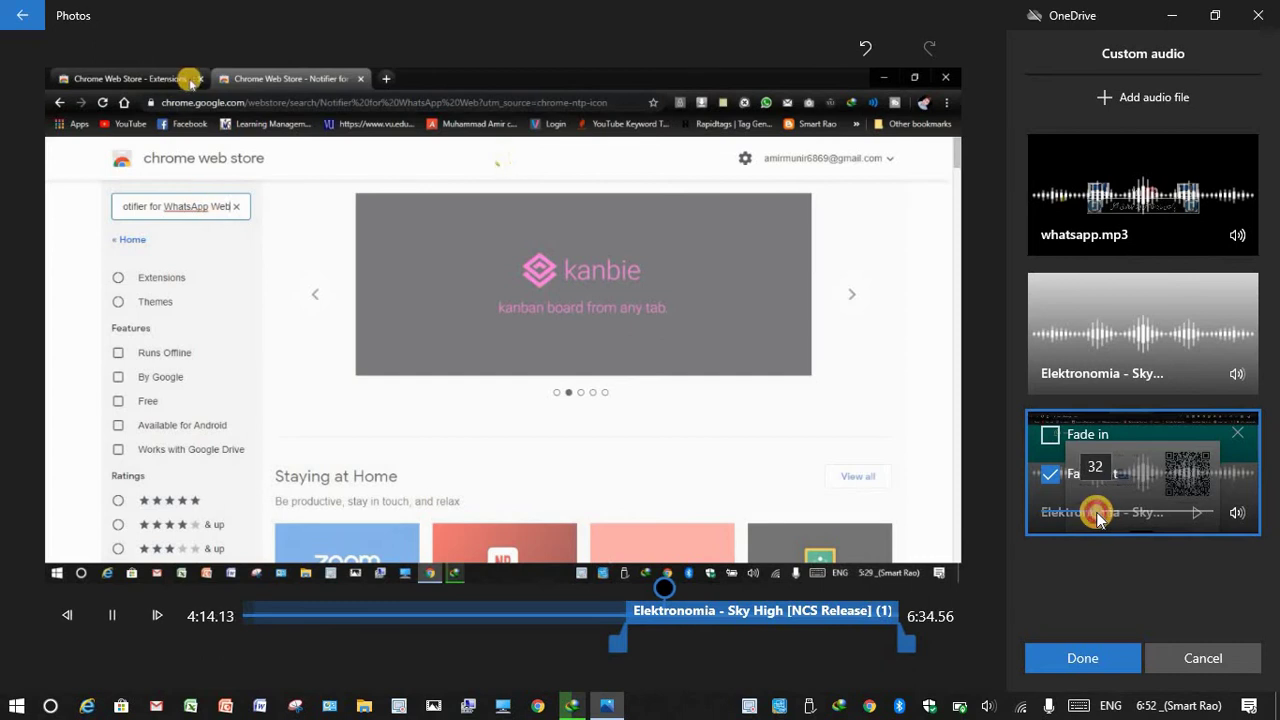
click(1185, 392)
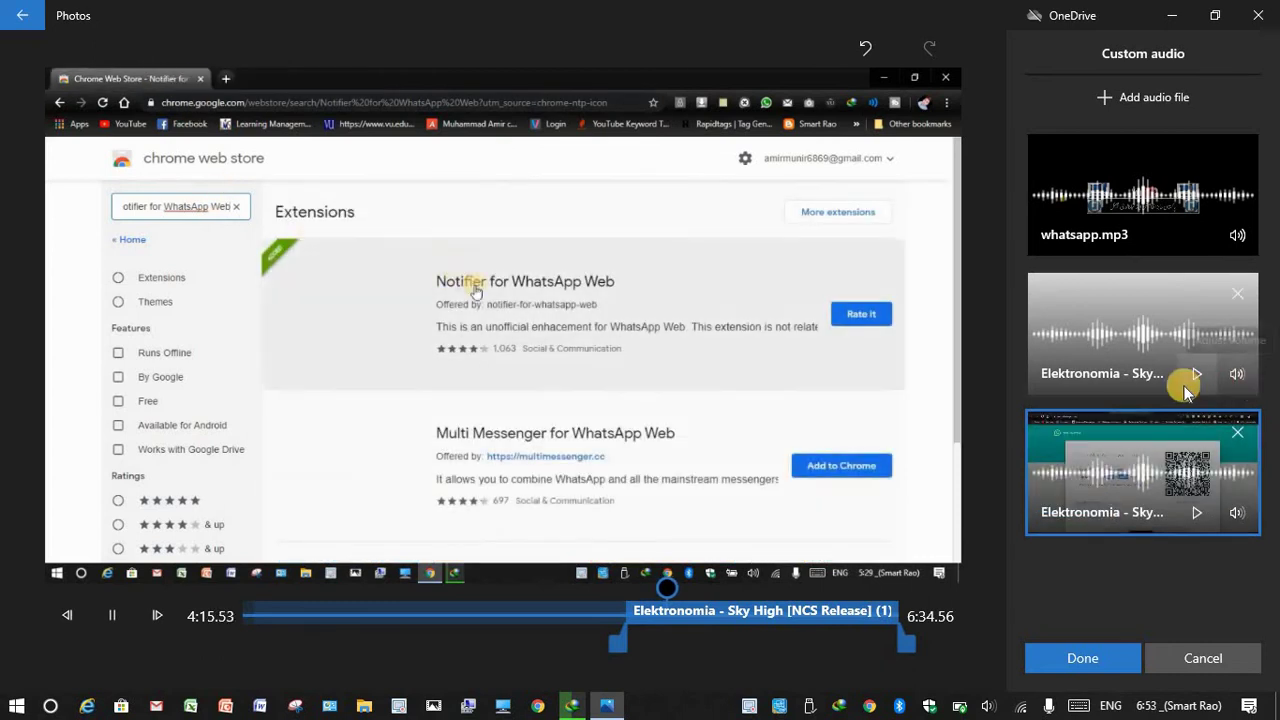
Step: Reduce the first Elektronomia copy's volume slightly further and save the custom audio changes
click(1237, 373)
drag(1120, 372, 1095, 374)
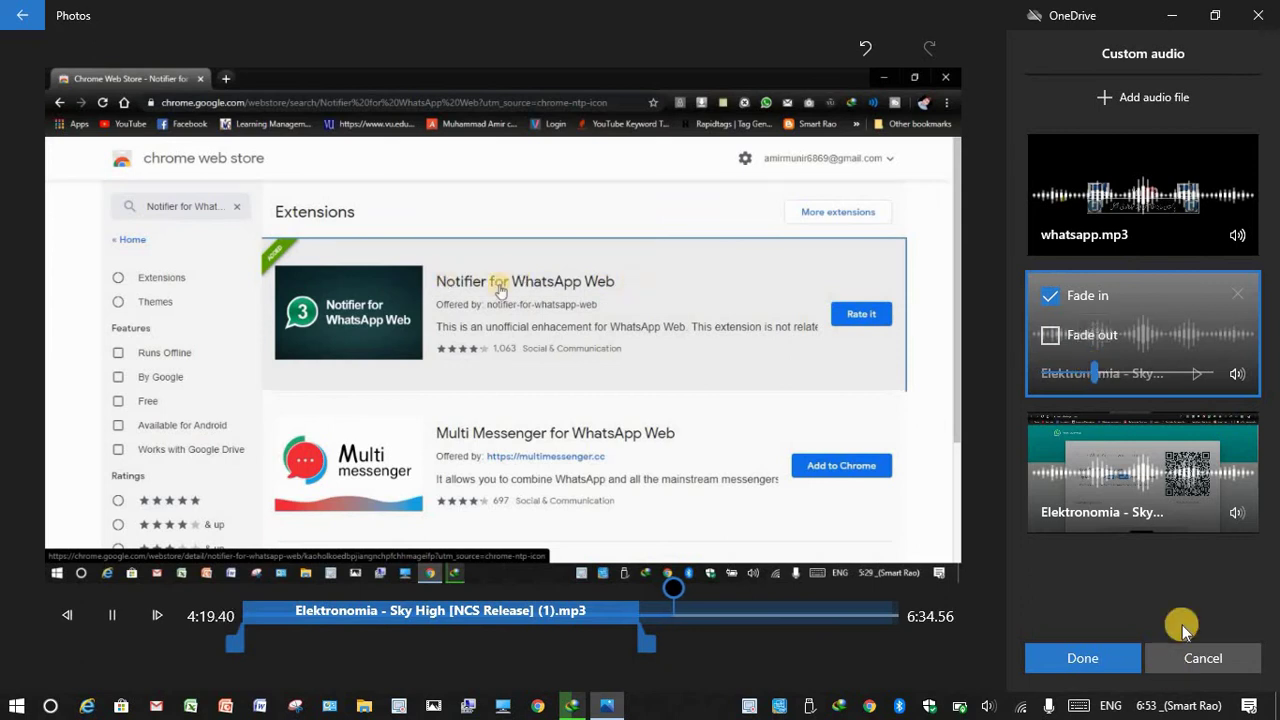
click(1111, 654)
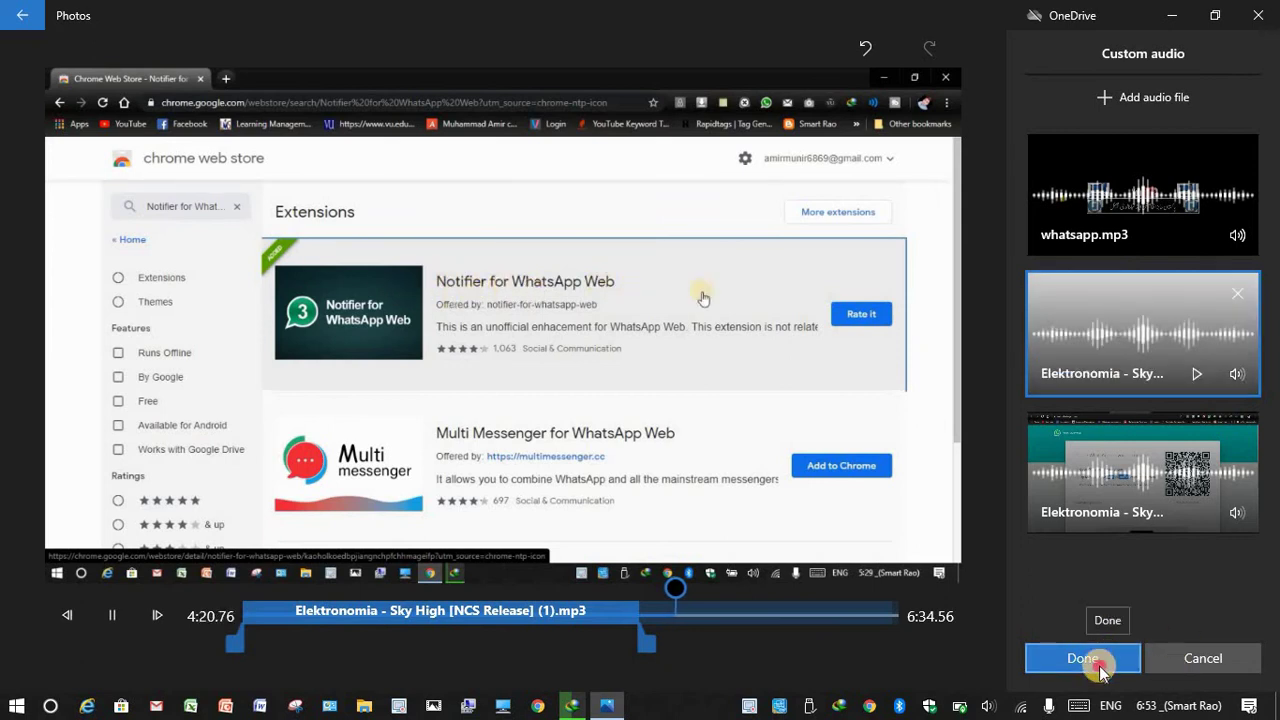
click(1111, 656)
Step: Play the project from the beginning and check the picture and audio at several points along the timeline
click(850, 398)
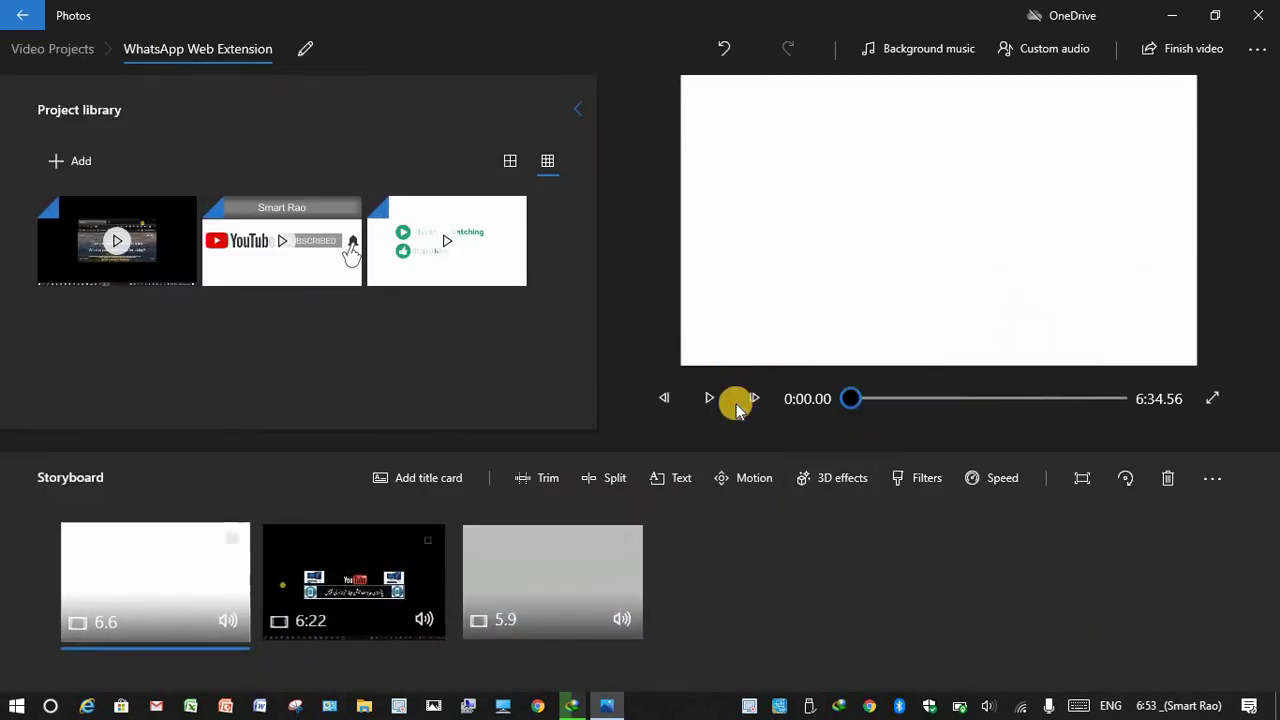
click(745, 397)
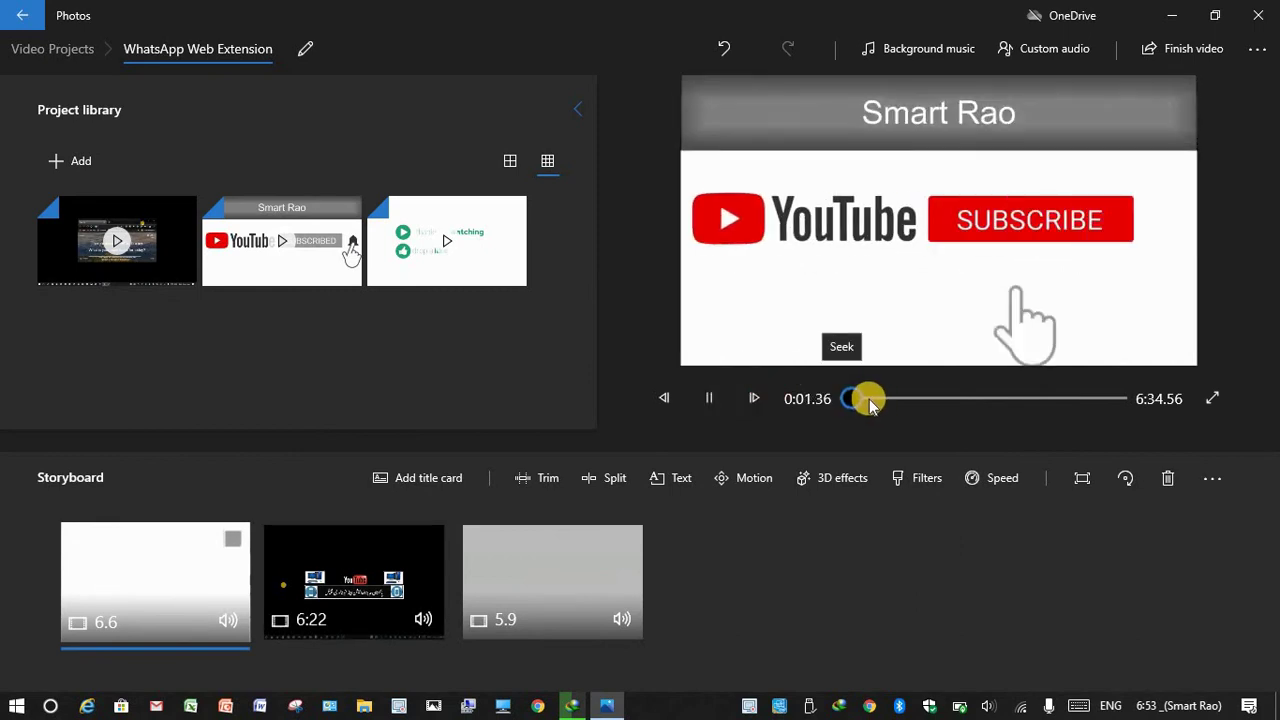
click(886, 399)
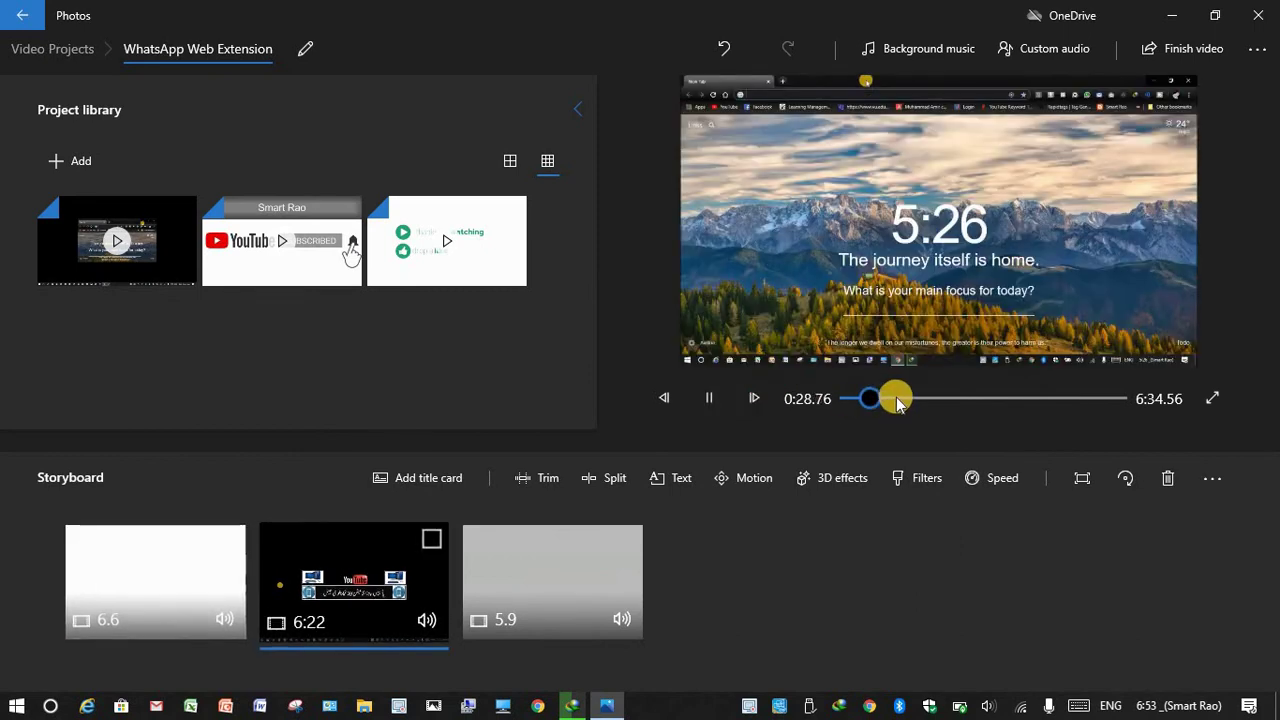
drag(893, 398, 963, 400)
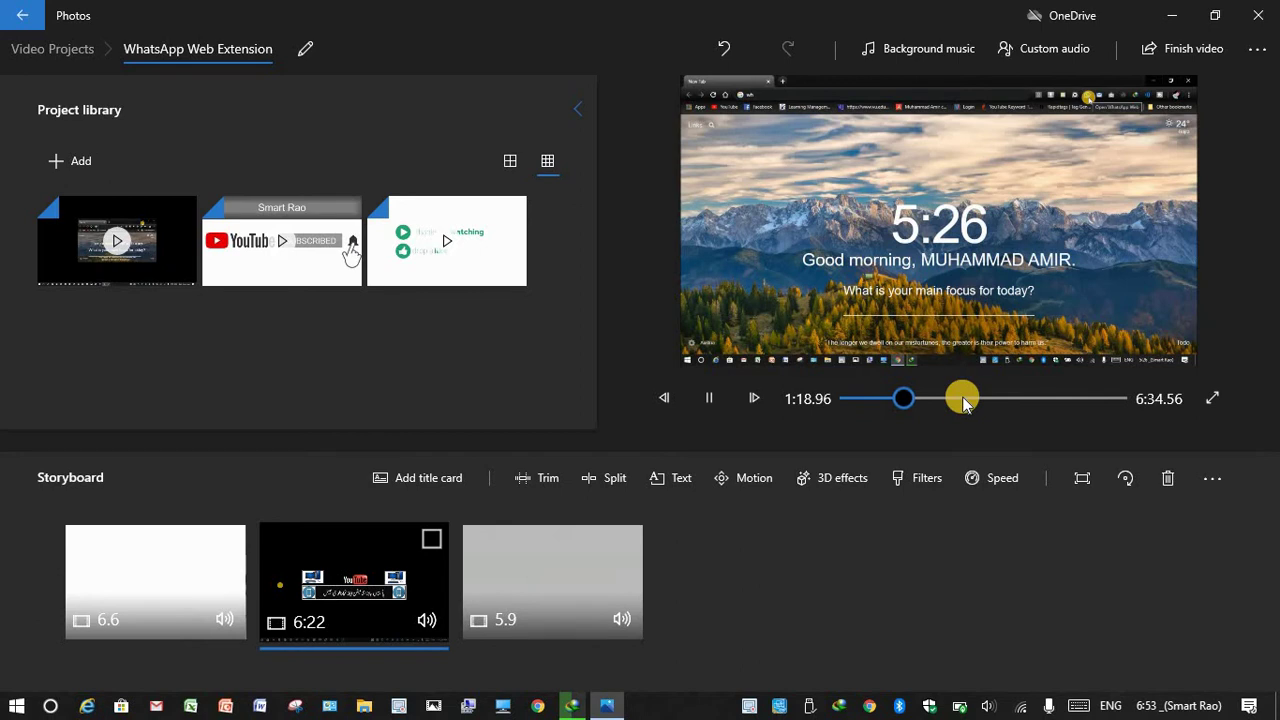
click(941, 399)
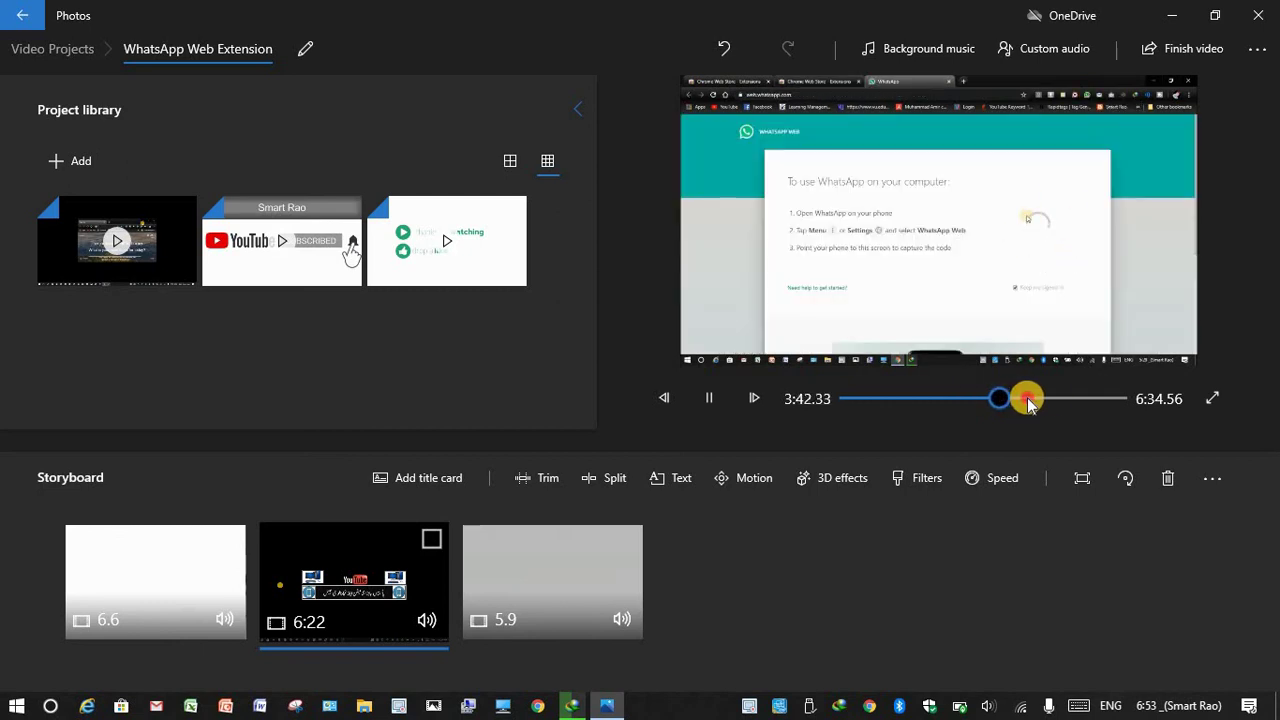
click(1030, 398)
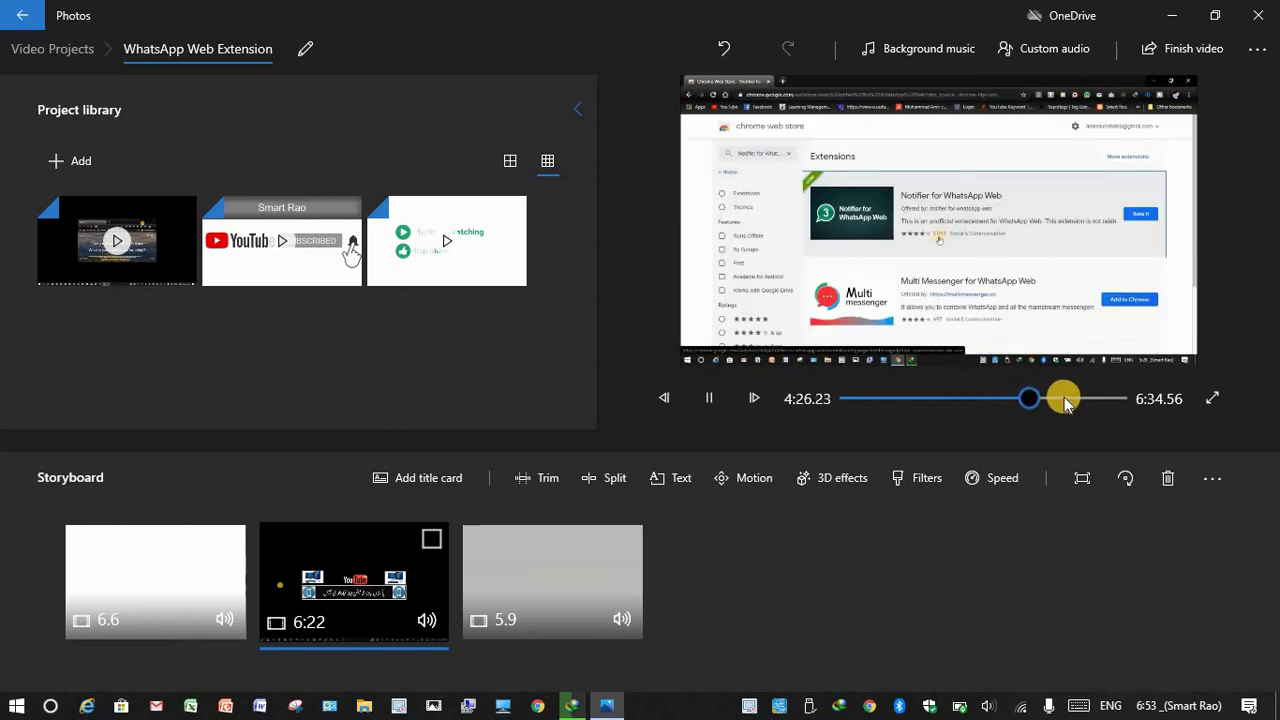
click(1073, 398)
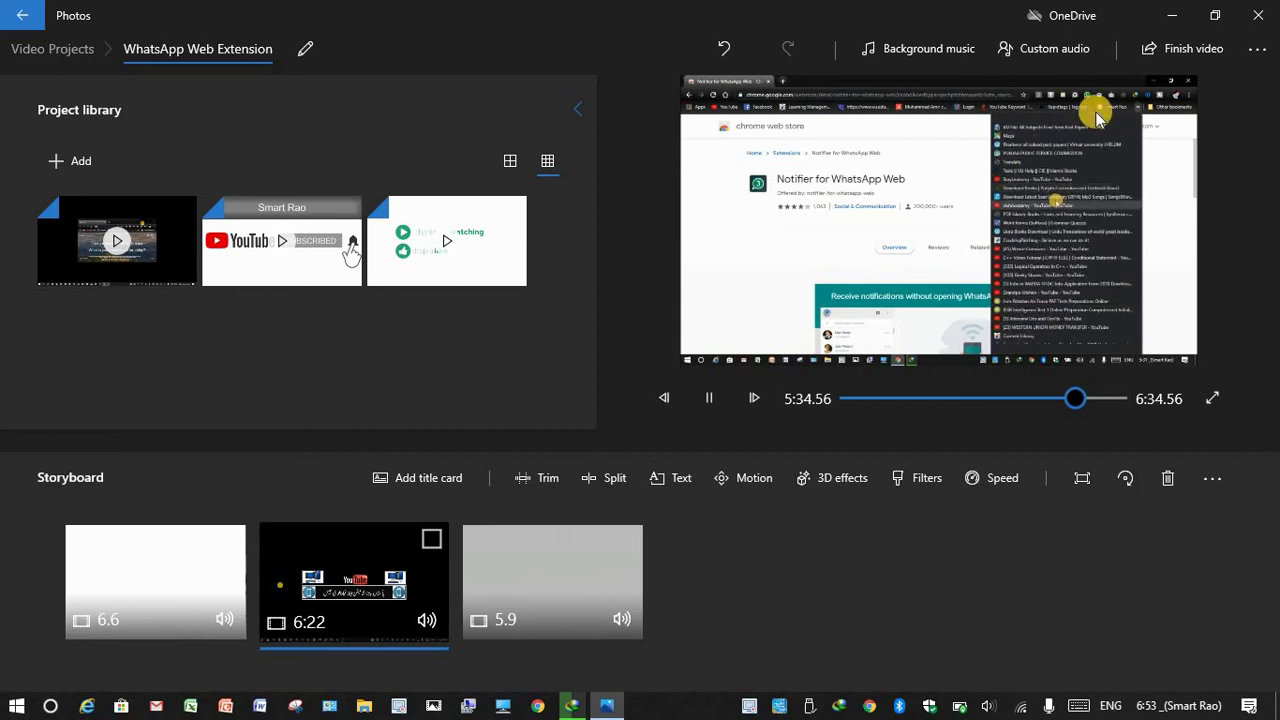
Step: Export the video in High 1080p quality to Local Disk (D:) as "WhatsApp Web Extension" and close the project editor
click(1180, 55)
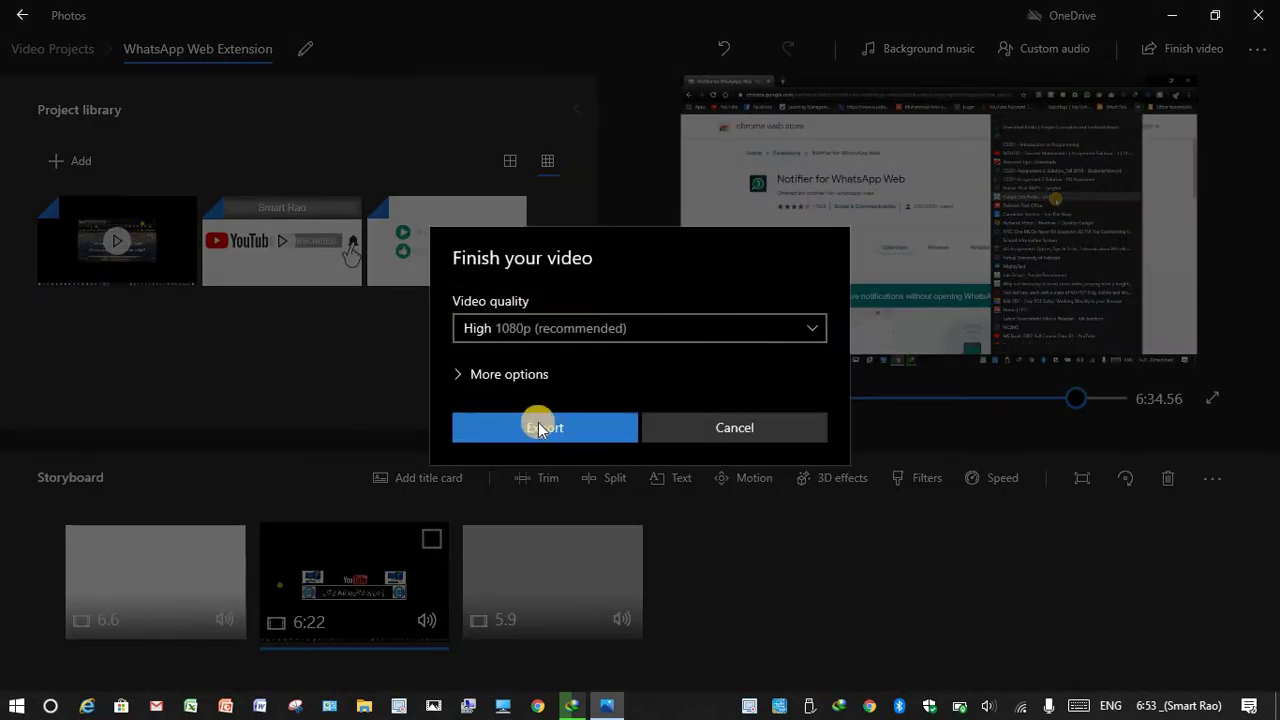
click(531, 430)
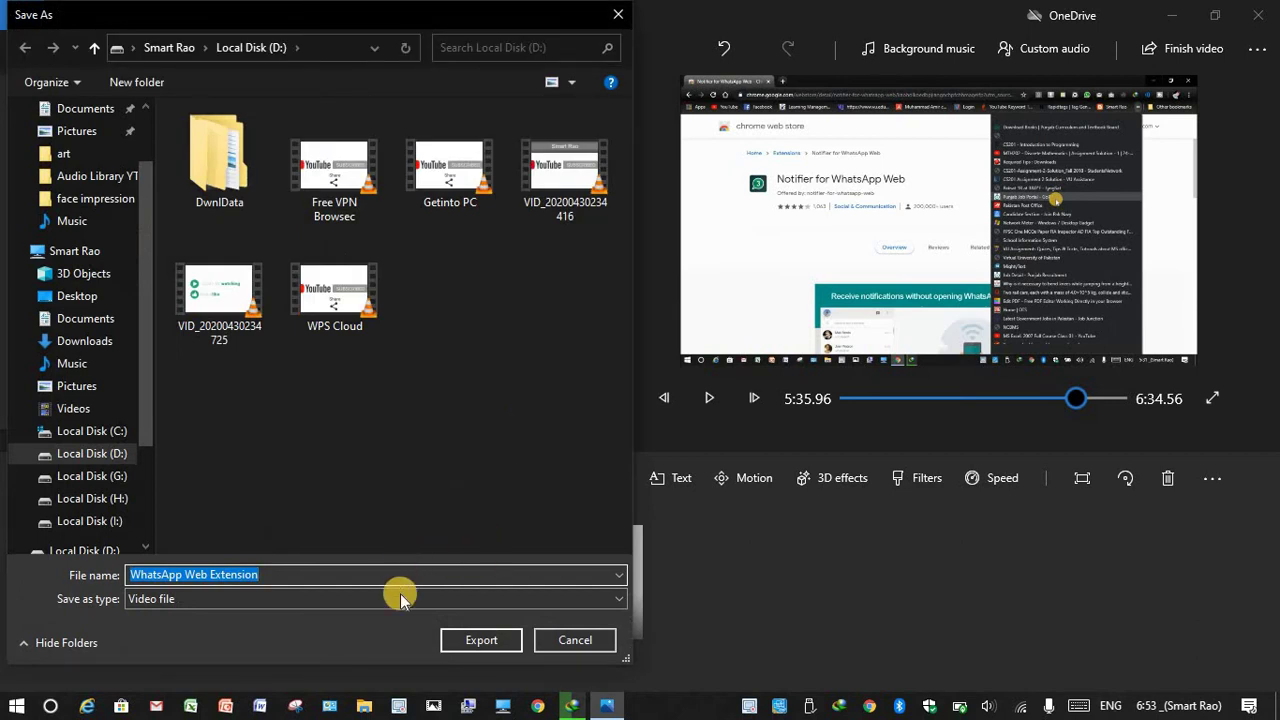
click(470, 641)
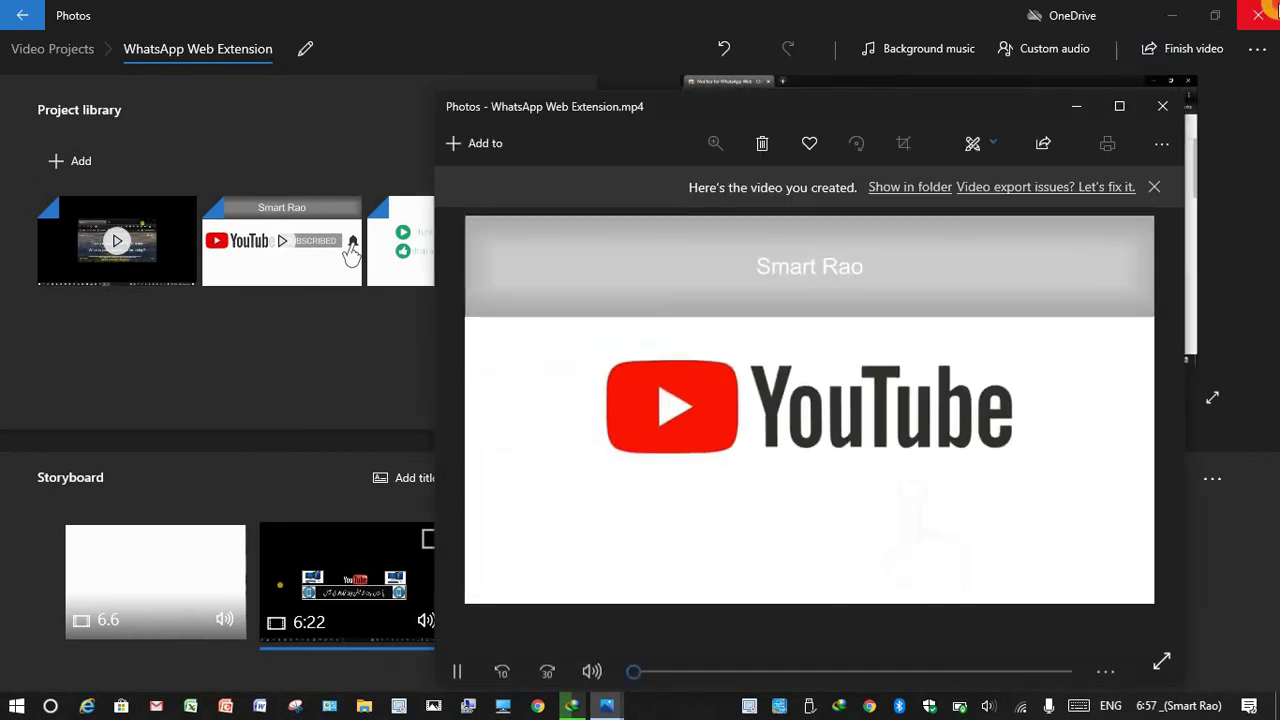
click(1258, 14)
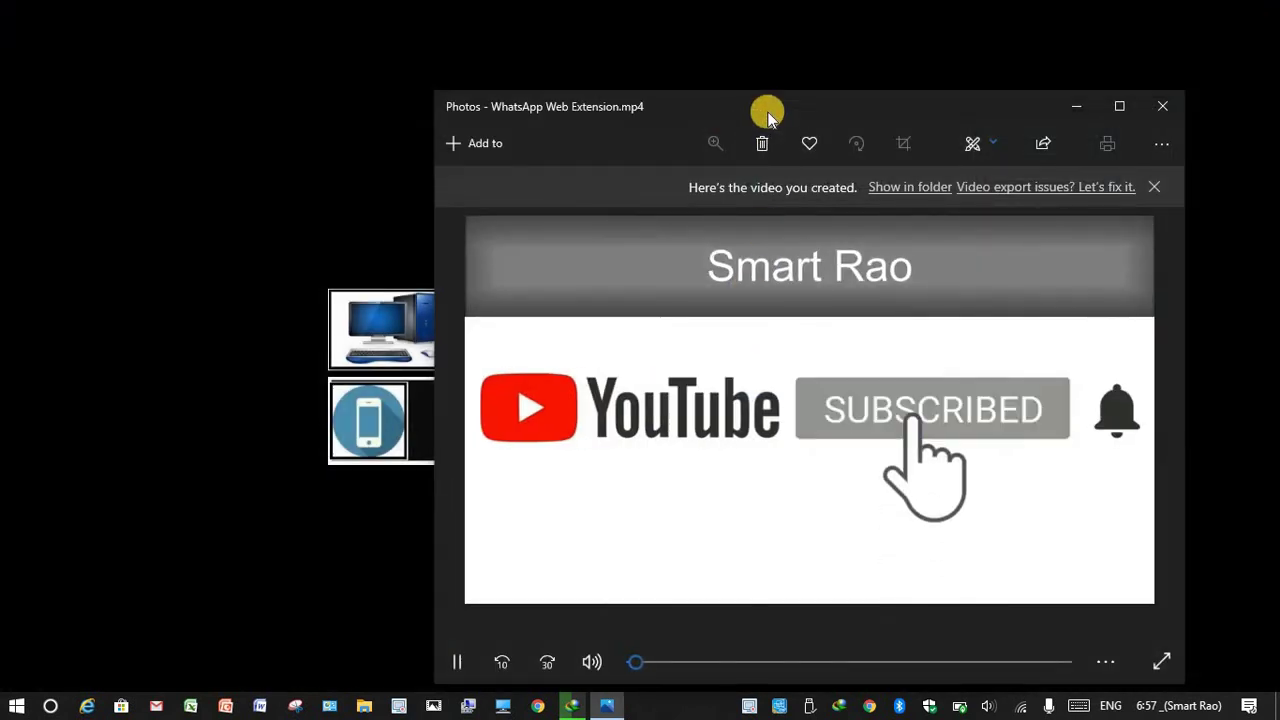
Step: Check the exported WhatsApp Web Extension.mp4 at several points of its playback and close the player
drag(700, 105, 589, 60)
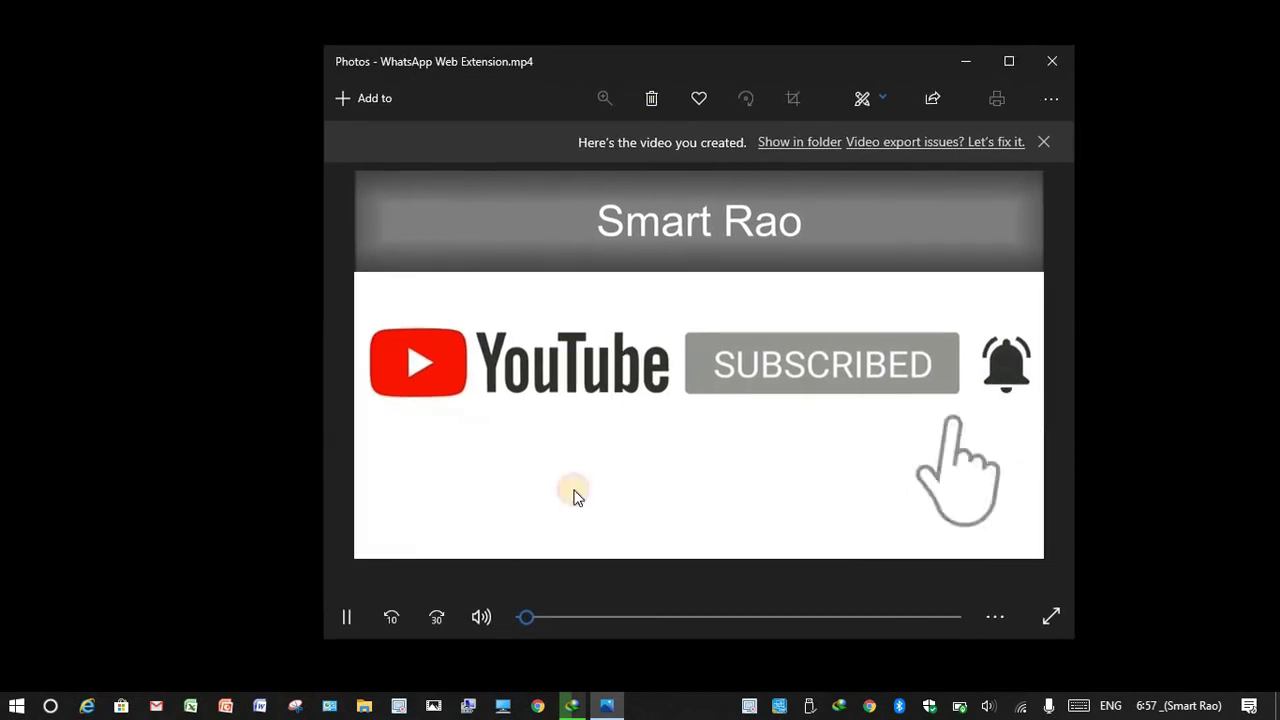
click(584, 617)
click(624, 615)
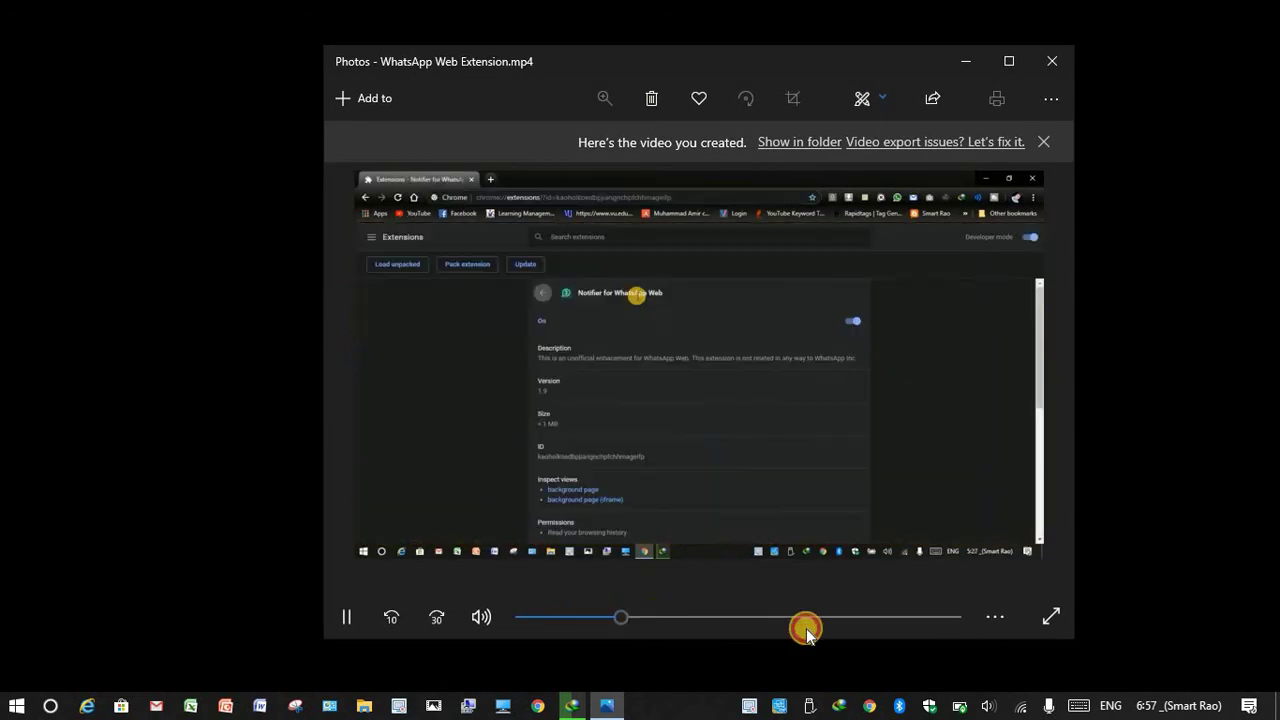
click(741, 617)
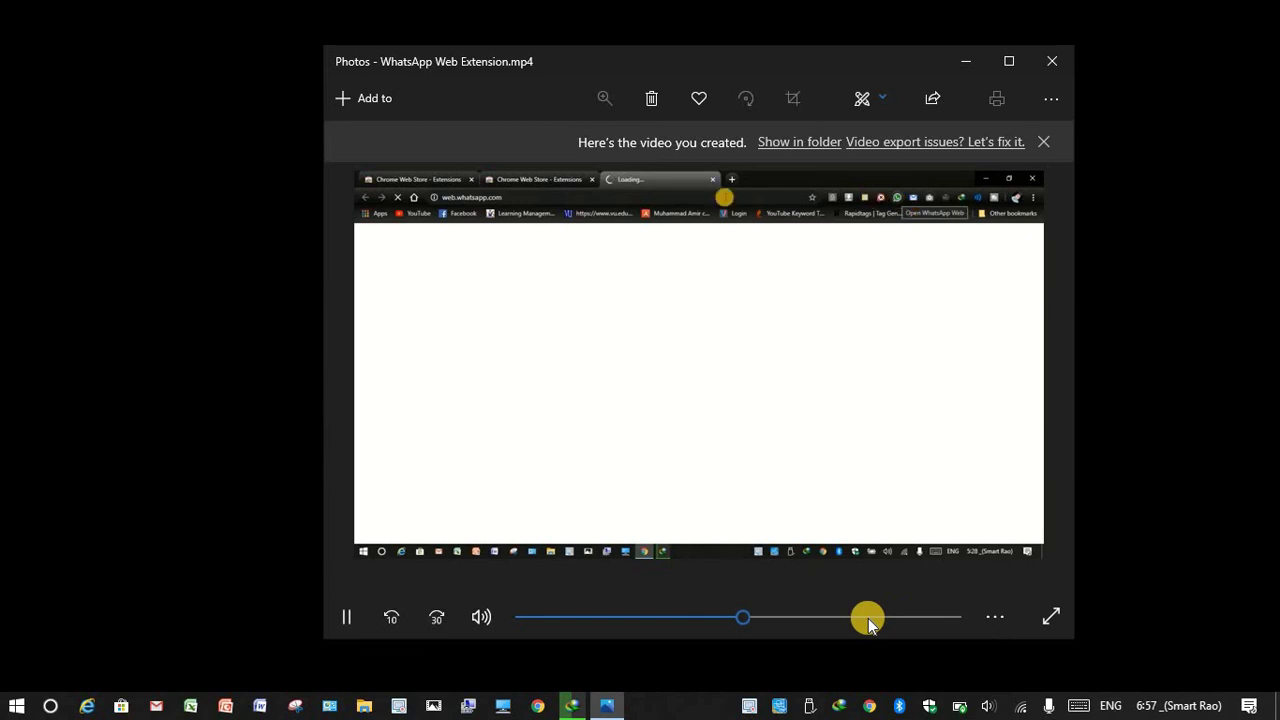
click(867, 617)
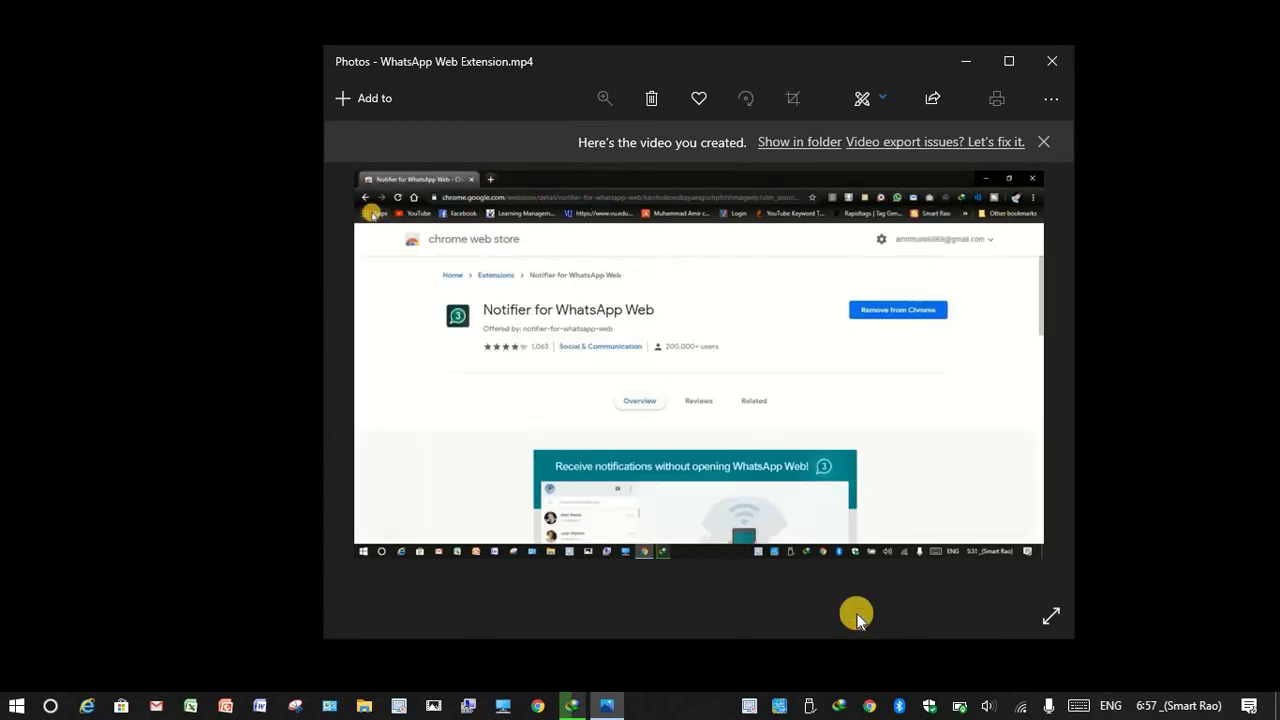
click(1049, 67)
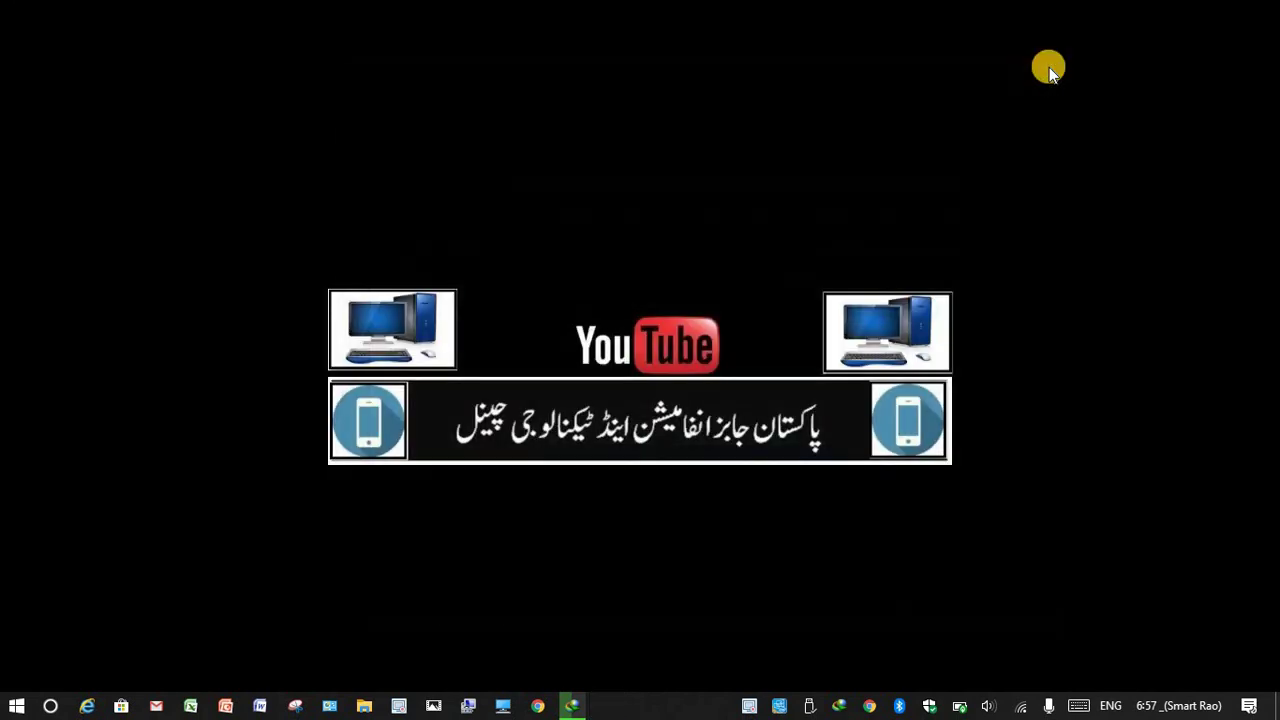